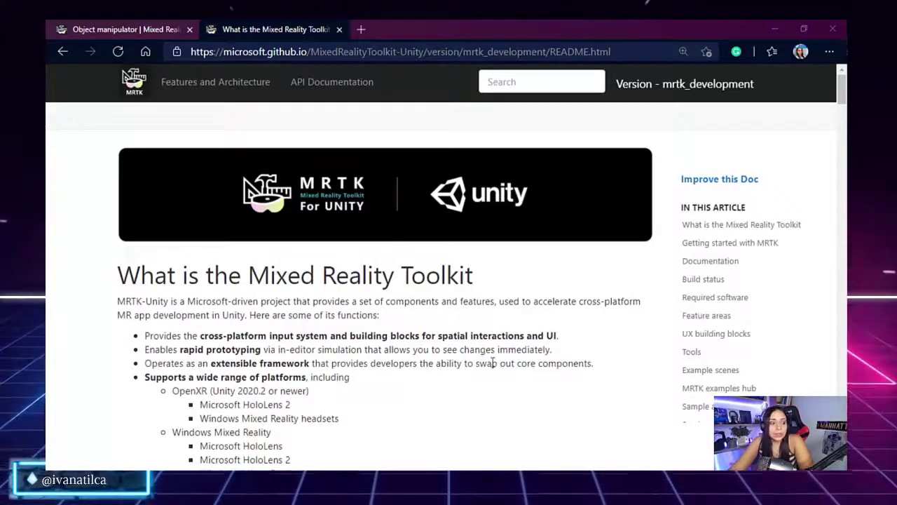
Examine the platforms supported by the Mixed Reality Toolkit, from OpenXR to Ultraleap and mobile devices, on the README page
scroll(463, 354, down, 5)
scroll(459, 359, up, 1)
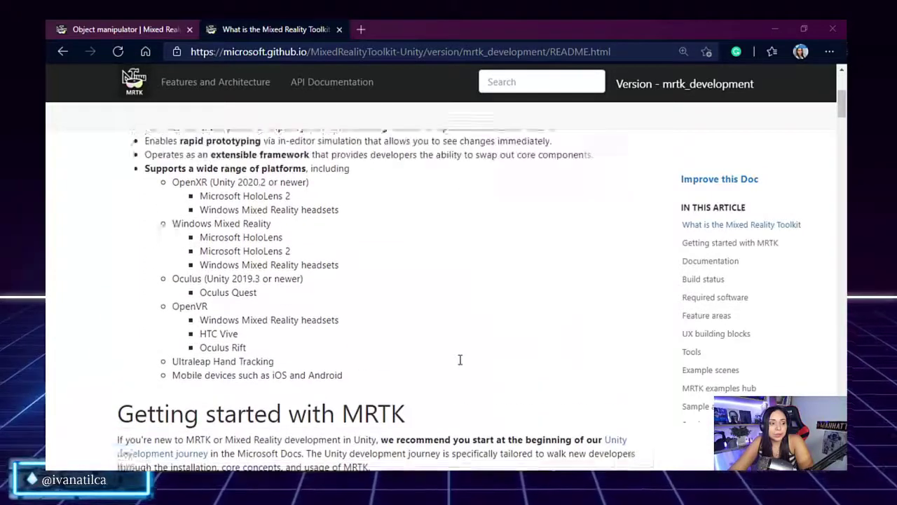
drag(147, 195, 308, 194)
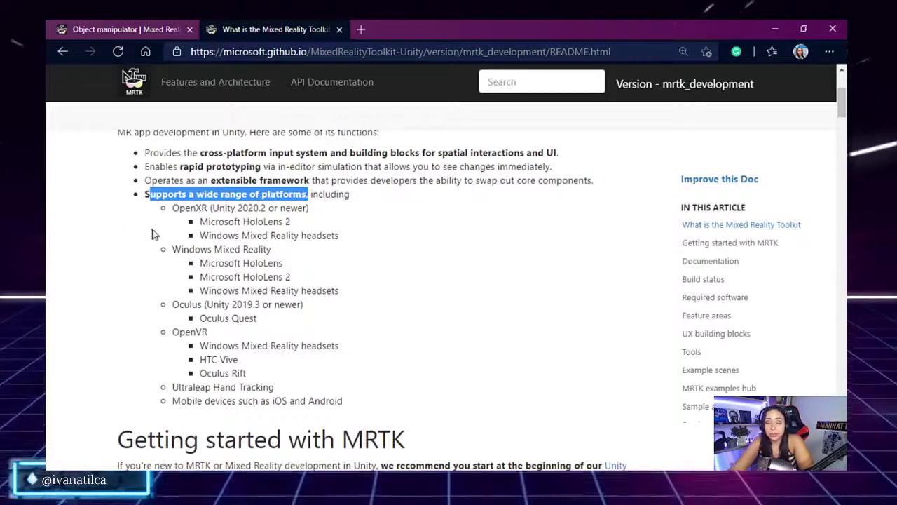
drag(180, 207, 208, 209)
click(198, 259)
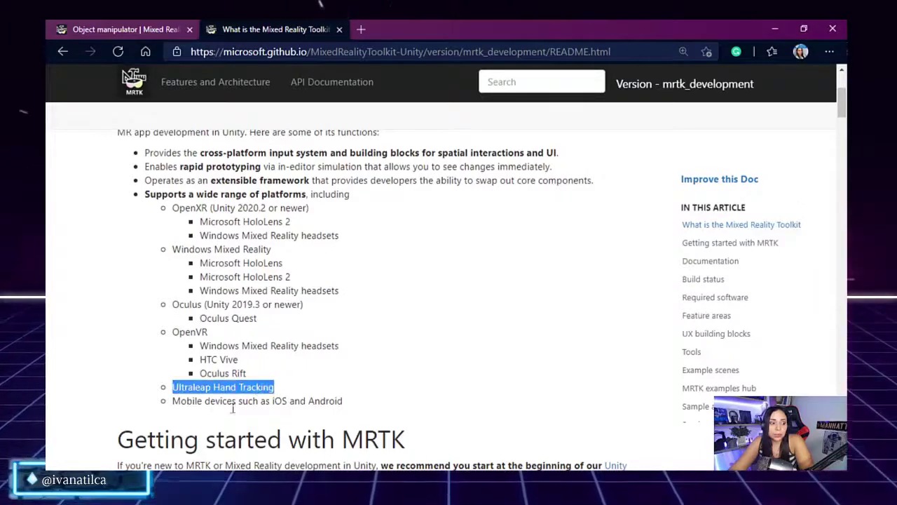
click(184, 401)
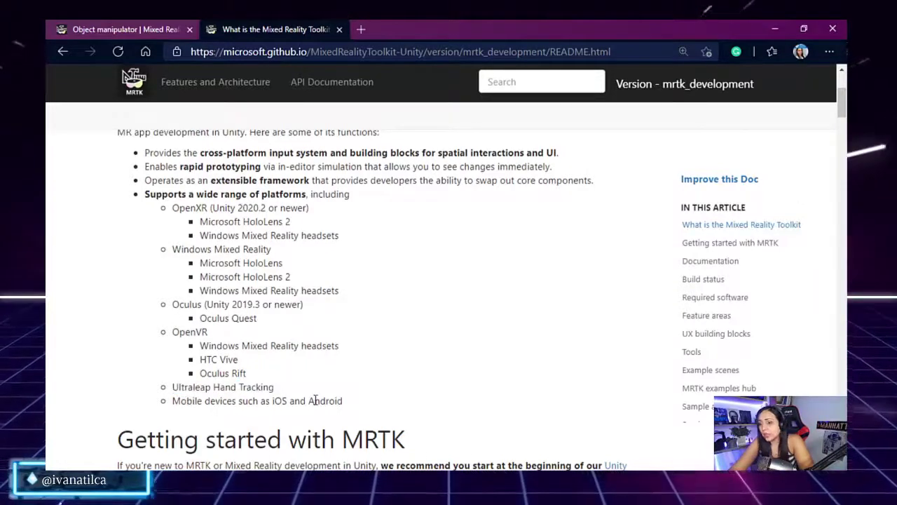
Review the README's Getting started, Documentation, Required software and Feature areas sections
scroll(315, 400, down, 3)
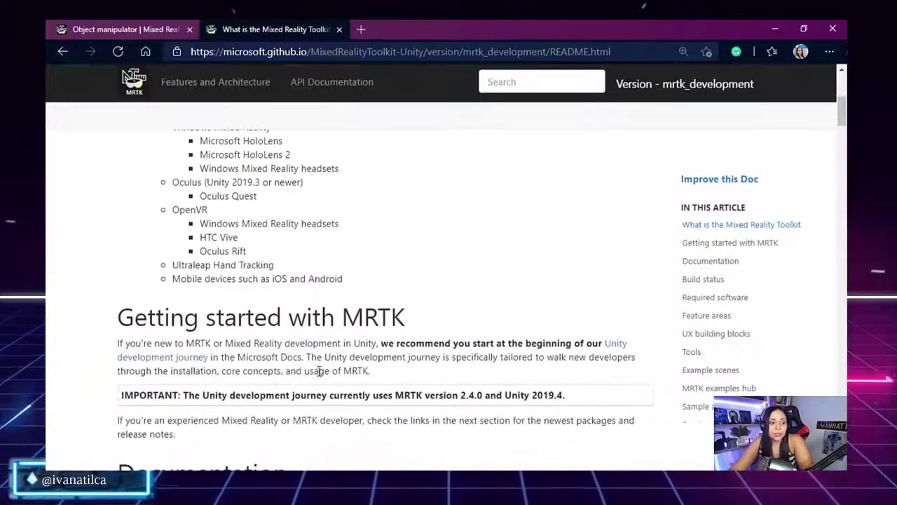
scroll(400, 280, down, 1)
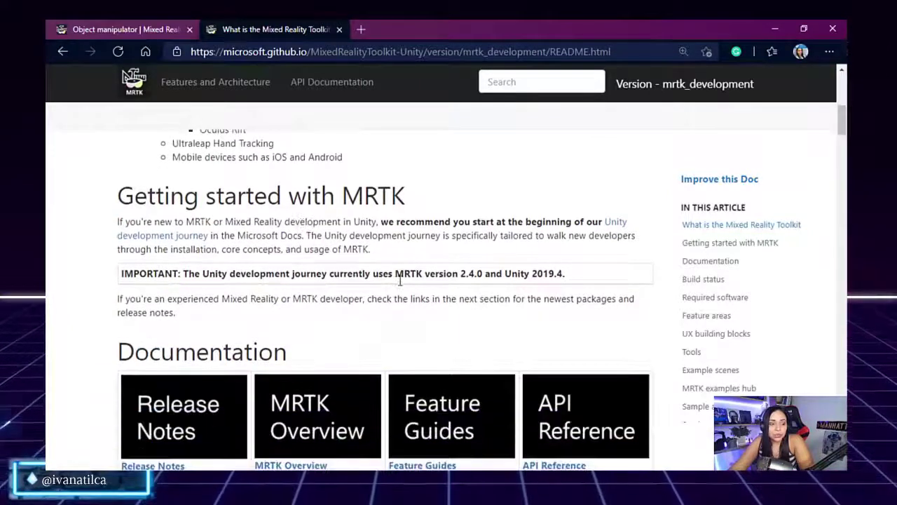
scroll(376, 258, down, 2)
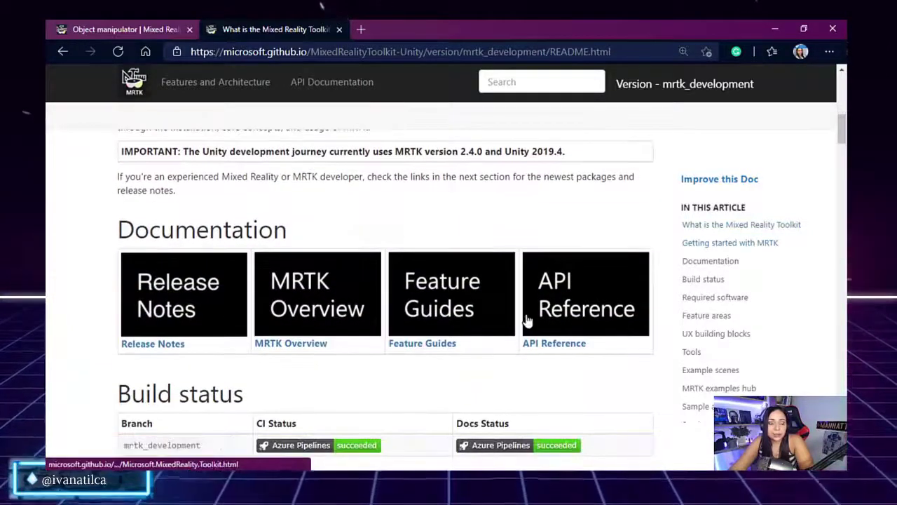
scroll(528, 320, down, 5)
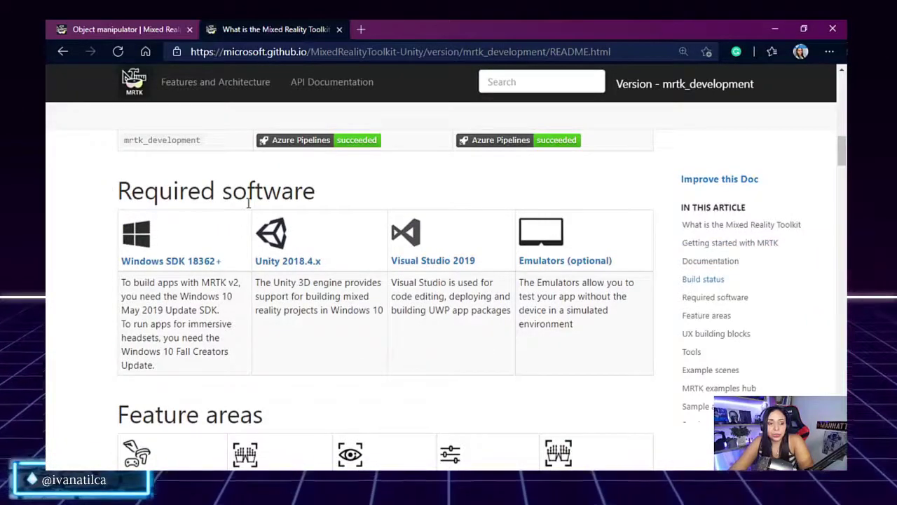
scroll(293, 250, down, 3)
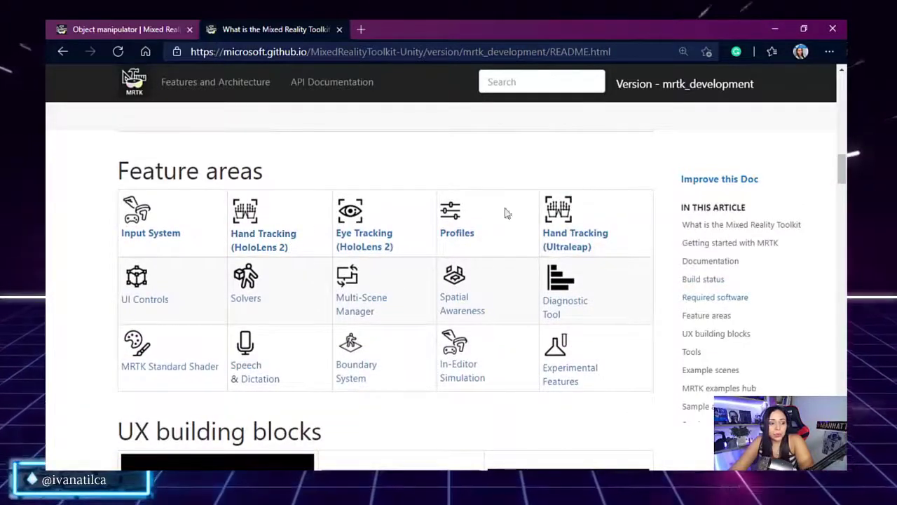
scroll(411, 300, down, 3)
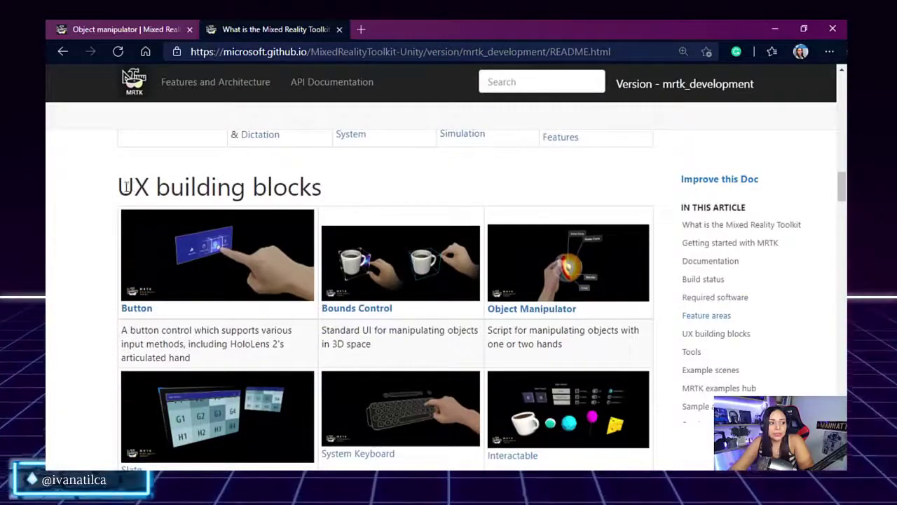
Browse the UX building blocks gallery and return to its heading
drag(163, 188, 341, 195)
scroll(487, 286, down, 4)
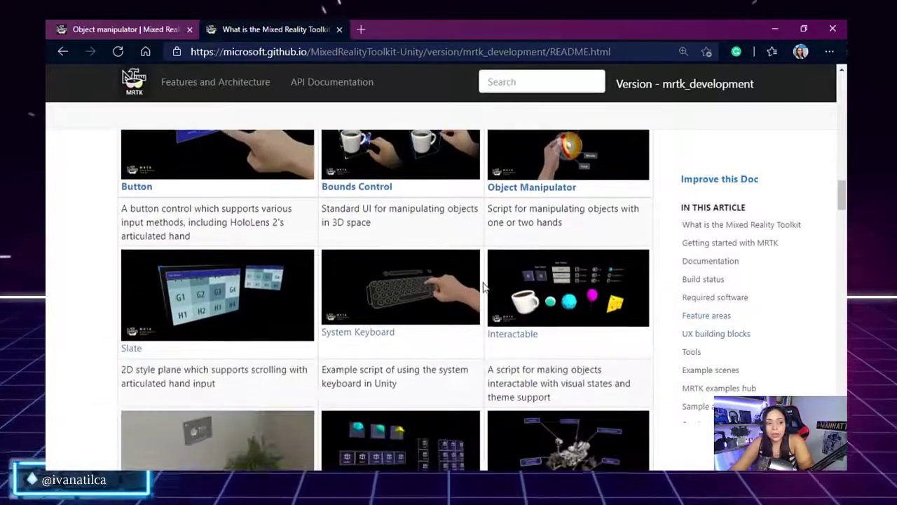
scroll(484, 288, down, 7)
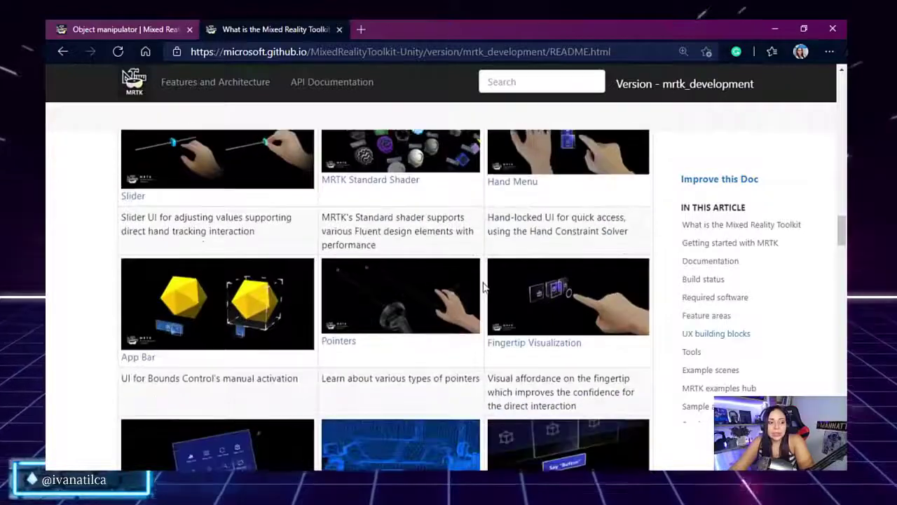
scroll(487, 294, down, 5)
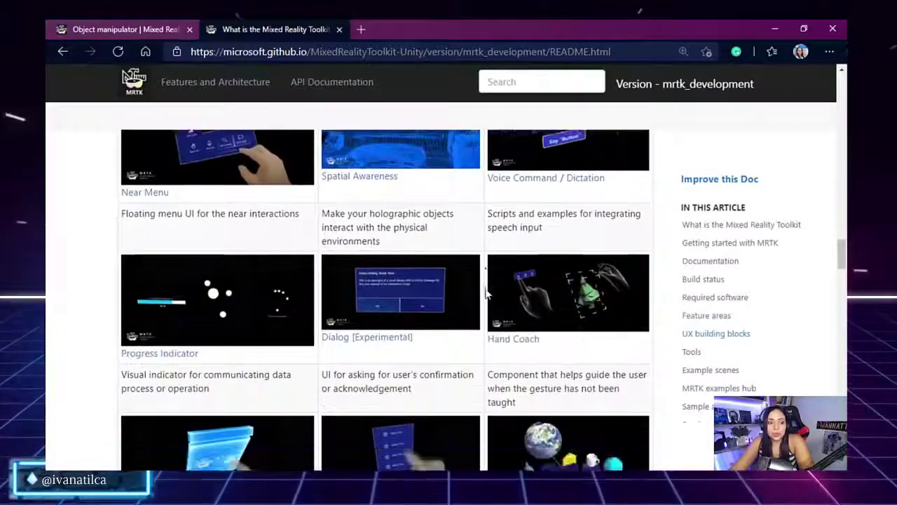
scroll(486, 294, up, 11)
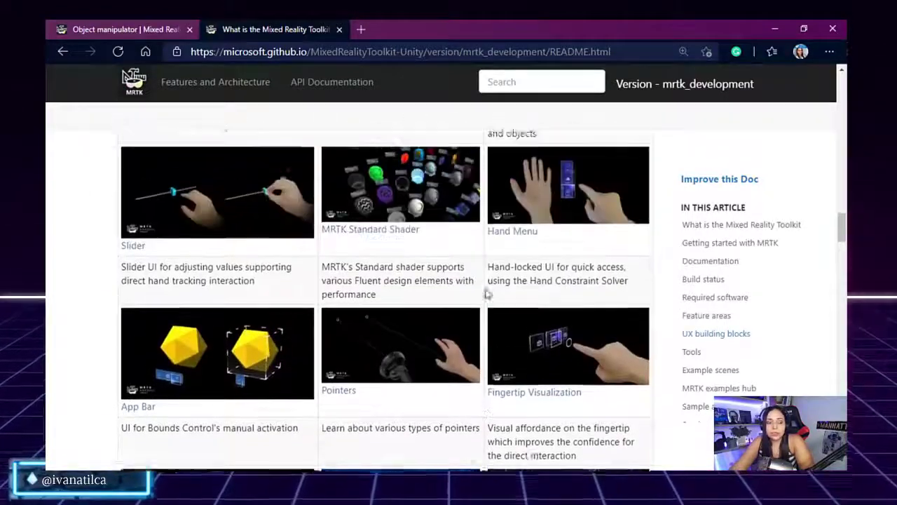
scroll(487, 293, up, 7)
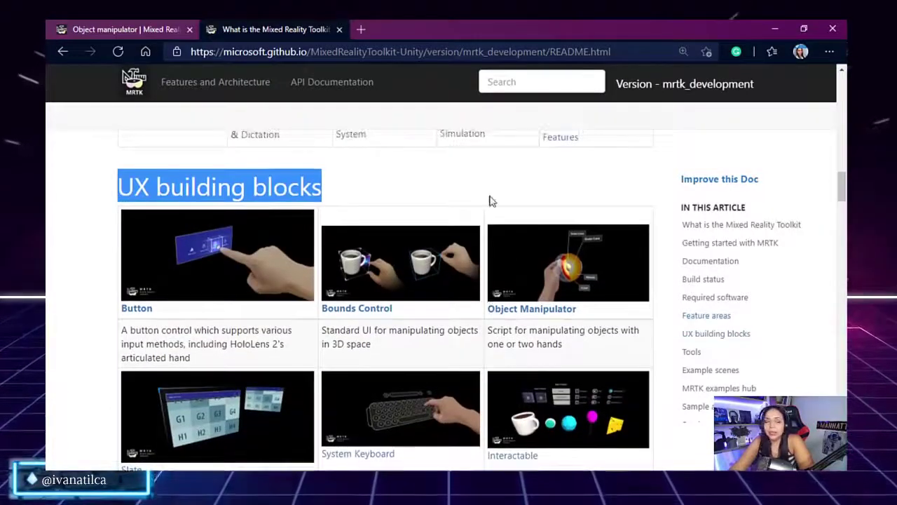
Open the Object Manipulator page from the UX building blocks and examine its usage and inspector fields
click(493, 189)
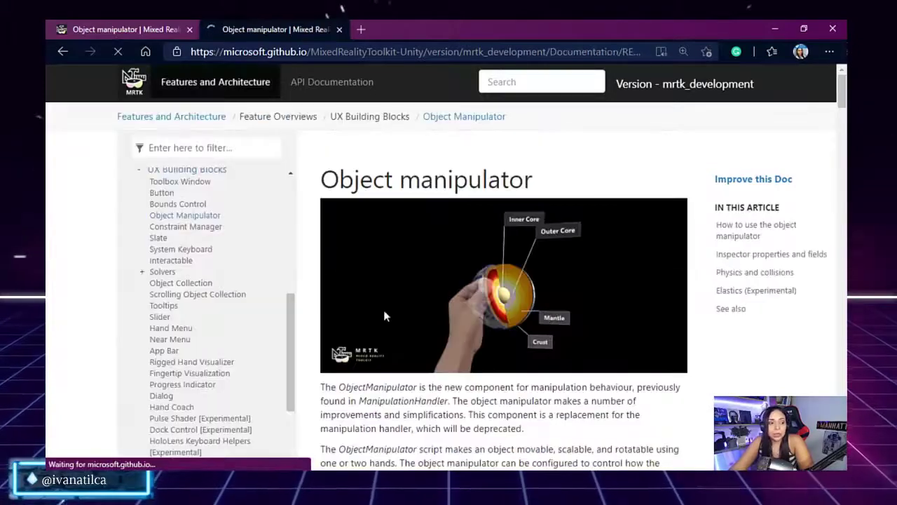
scroll(505, 260, down, 3)
scroll(507, 261, up, 3)
scroll(509, 261, down, 4)
scroll(509, 261, down, 6)
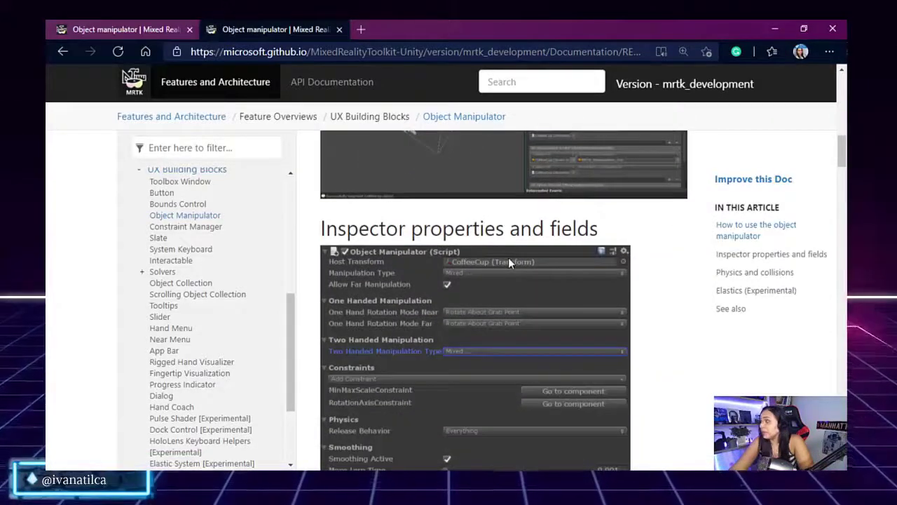
scroll(509, 262, down, 1)
scroll(510, 261, down, 12)
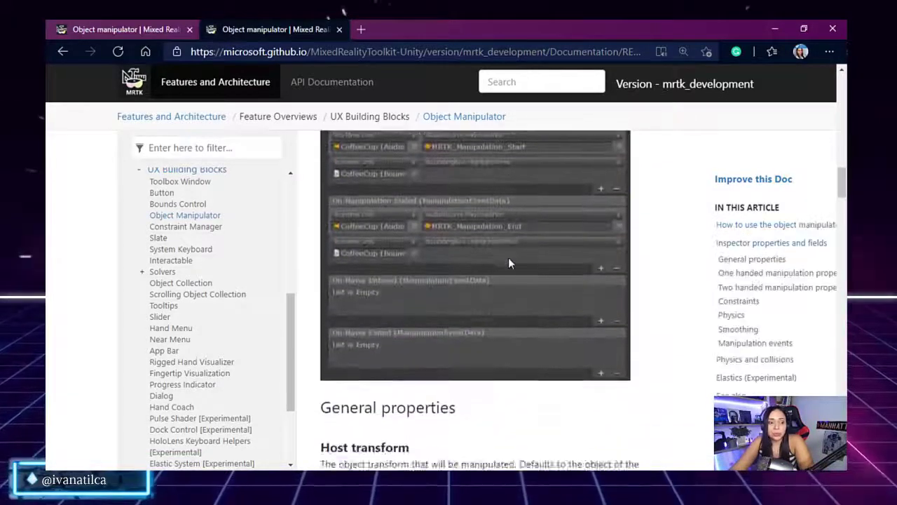
Read the one- and two-handed manipulation, constraints, physics and smoothing properties, and return to the start of the article
scroll(510, 258, down, 8)
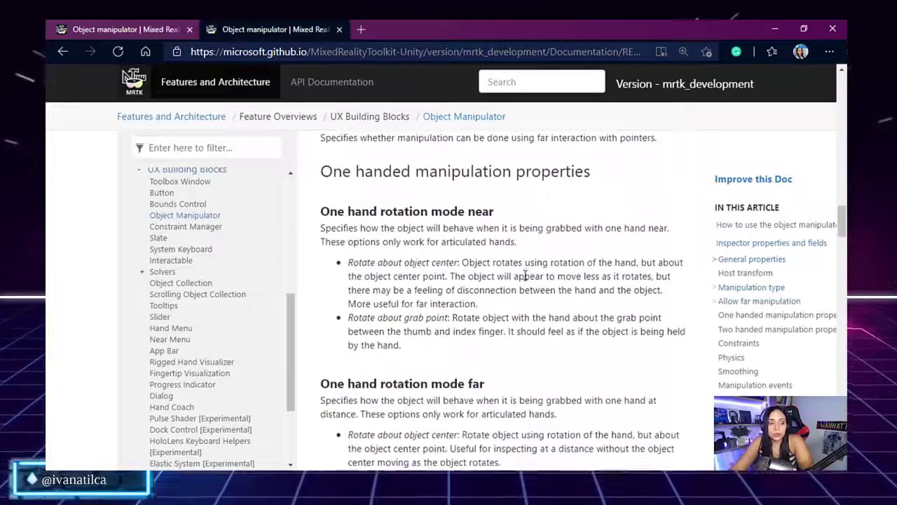
scroll(526, 277, down, 3)
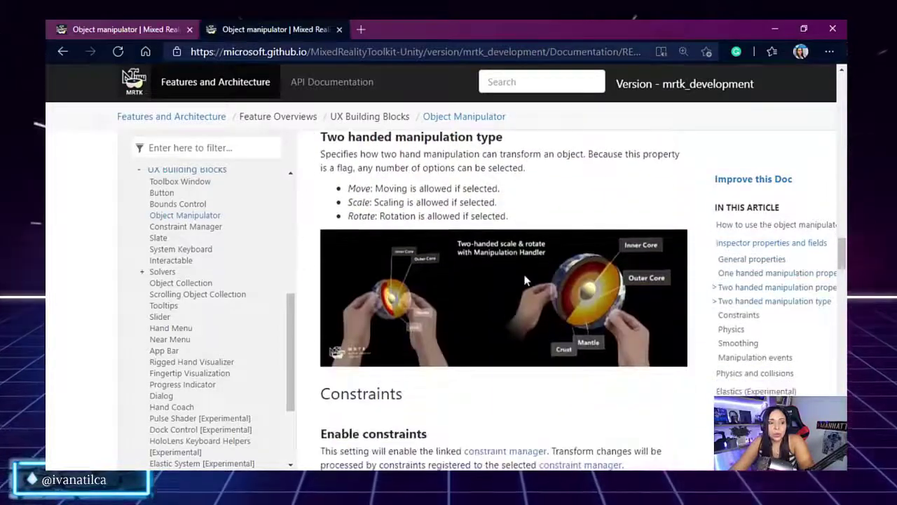
scroll(524, 279, down, 2)
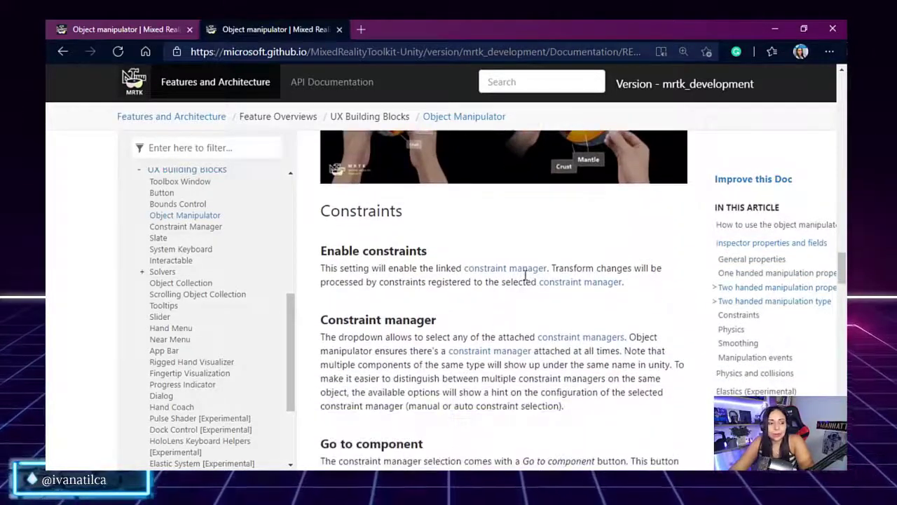
scroll(525, 275, down, 10)
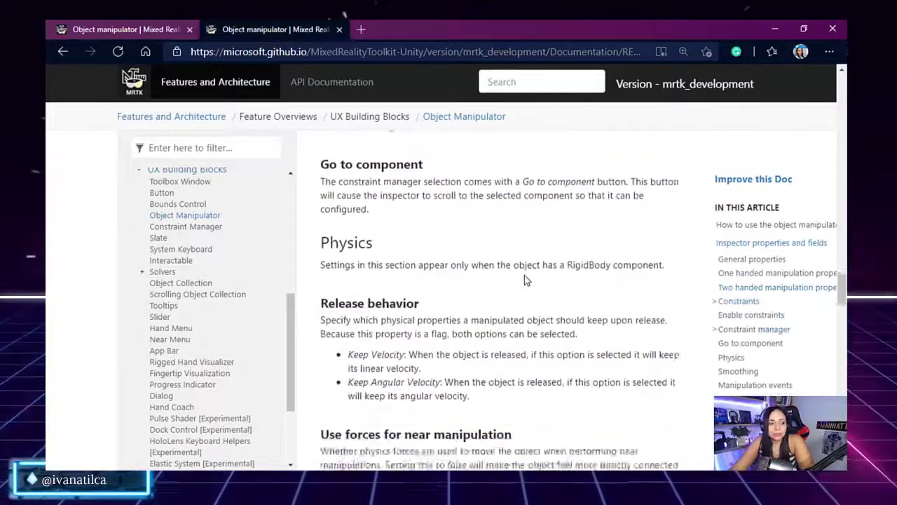
scroll(423, 266, up, 2)
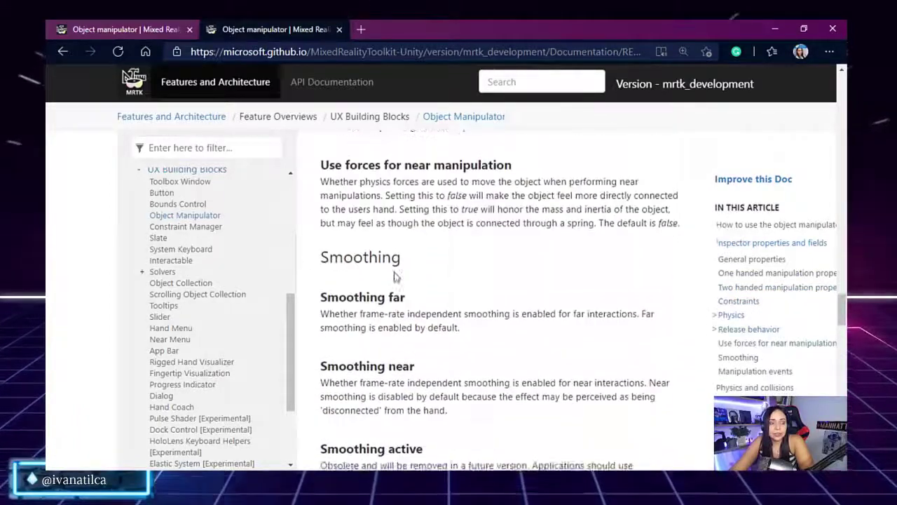
scroll(428, 299, down, 4)
scroll(429, 298, up, 20)
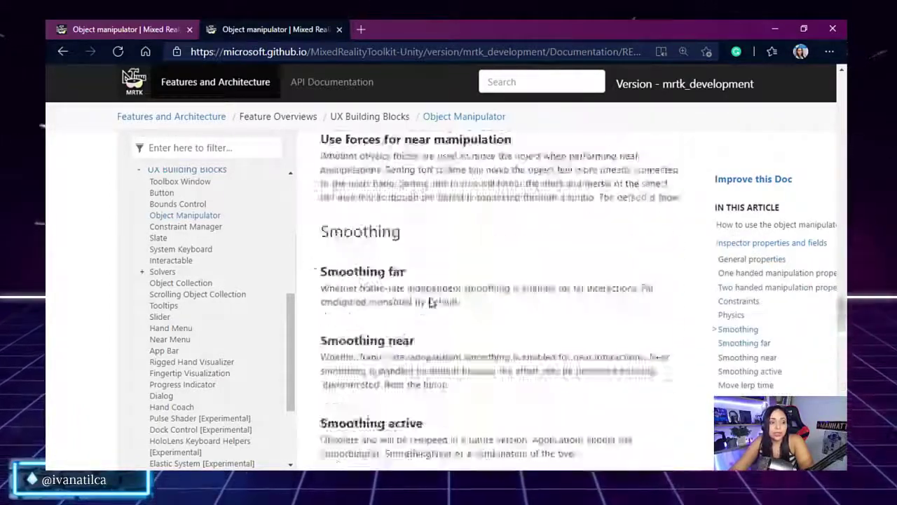
scroll(431, 300, up, 2)
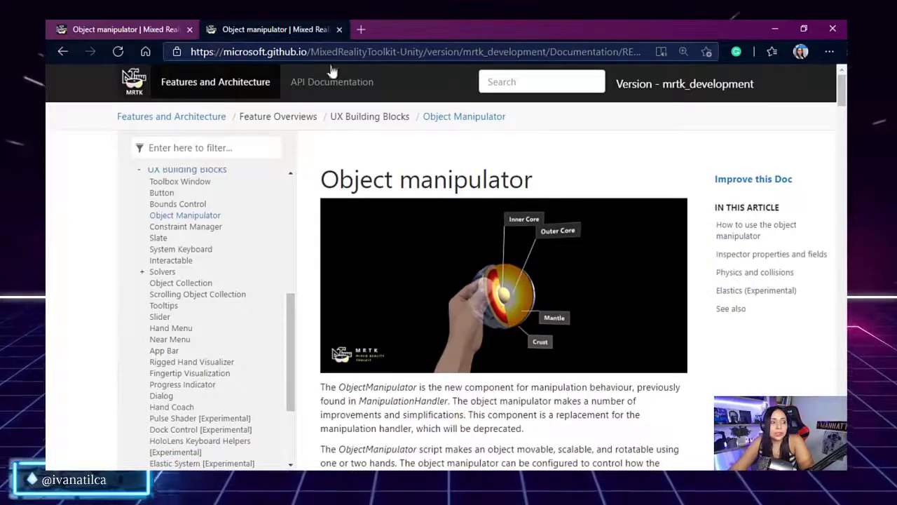
Switch the documentation version to releases/2.5.3
mouse_move(634, 90)
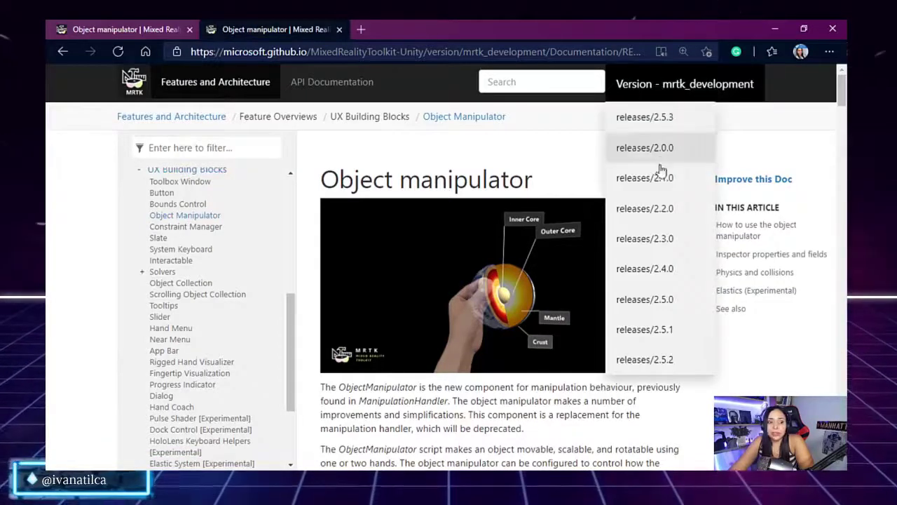
mouse_move(670, 77)
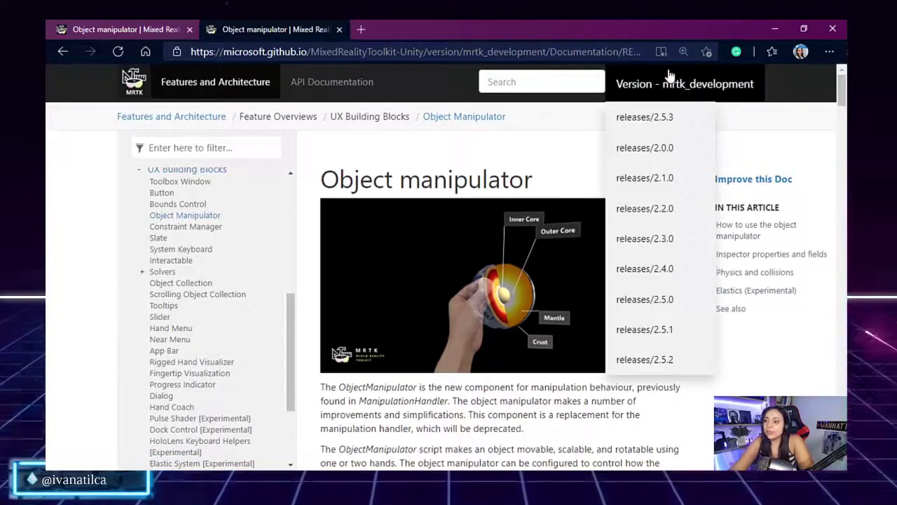
click(630, 124)
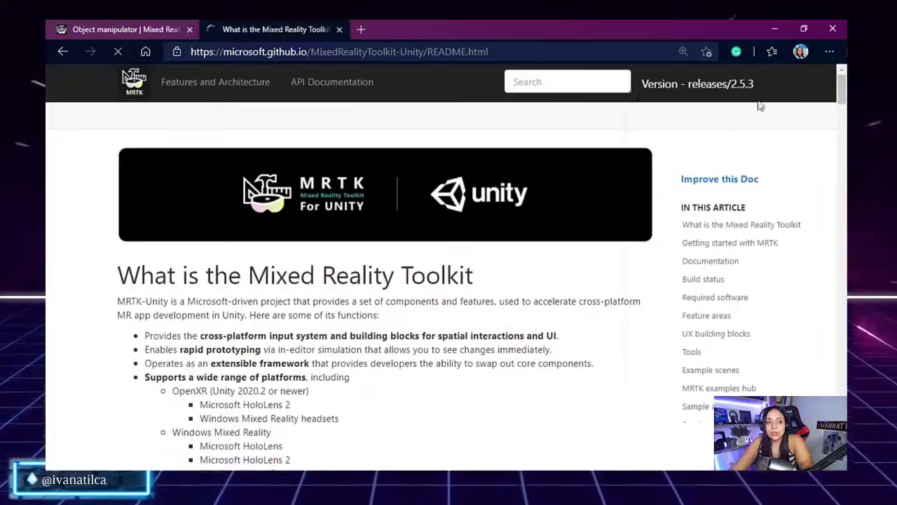
mouse_move(726, 90)
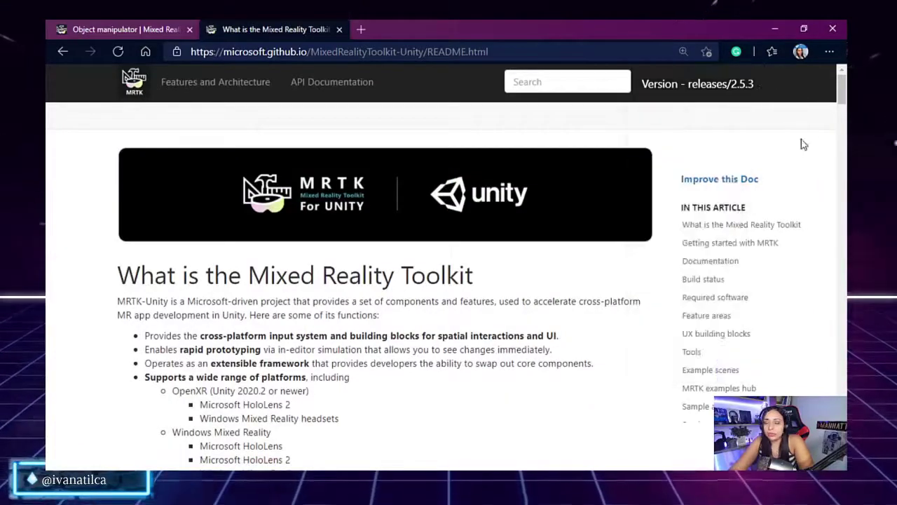
Look over the releases/2.5.3 README down to the UX building blocks
scroll(567, 303, down, 10)
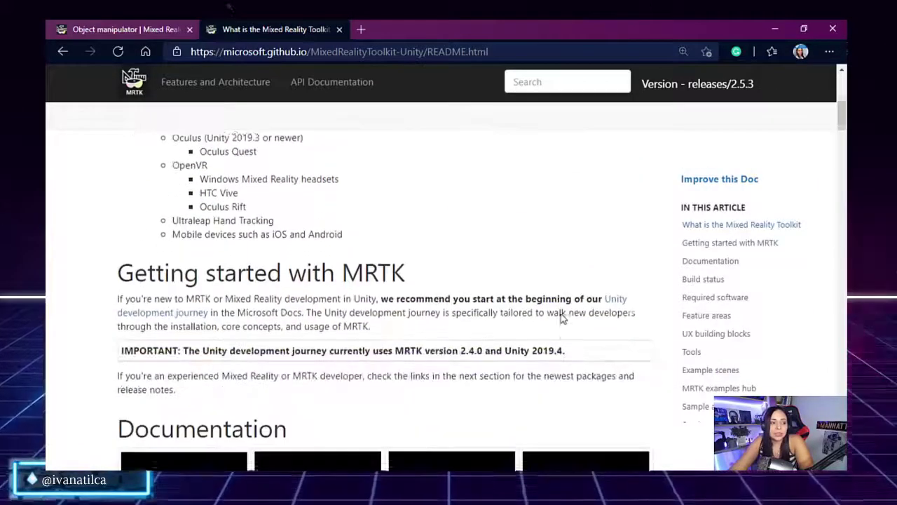
scroll(566, 316, down, 12)
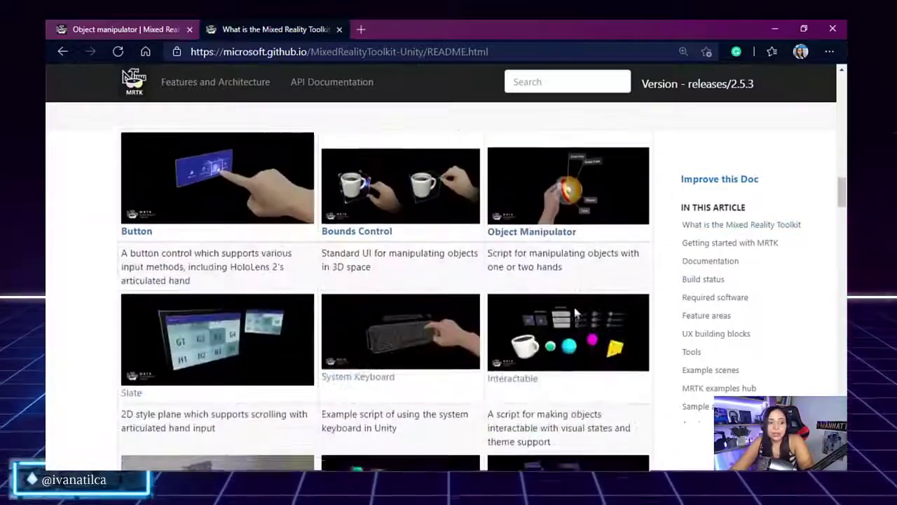
scroll(571, 314, up, 8)
scroll(574, 313, up, 8)
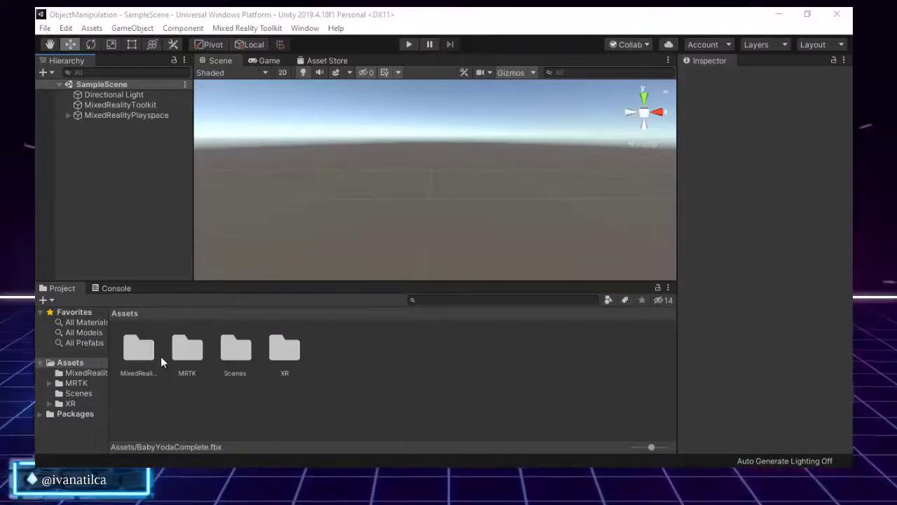
Switch to the ObjectManipulation project in Unity, show the contents of the MRTK assets folder and open the Build Settings
click(76, 383)
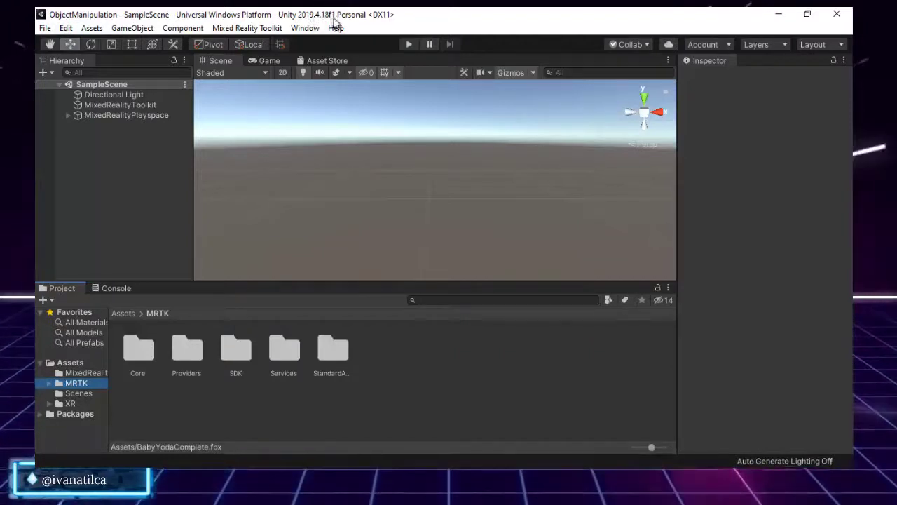
click(246, 28)
click(118, 155)
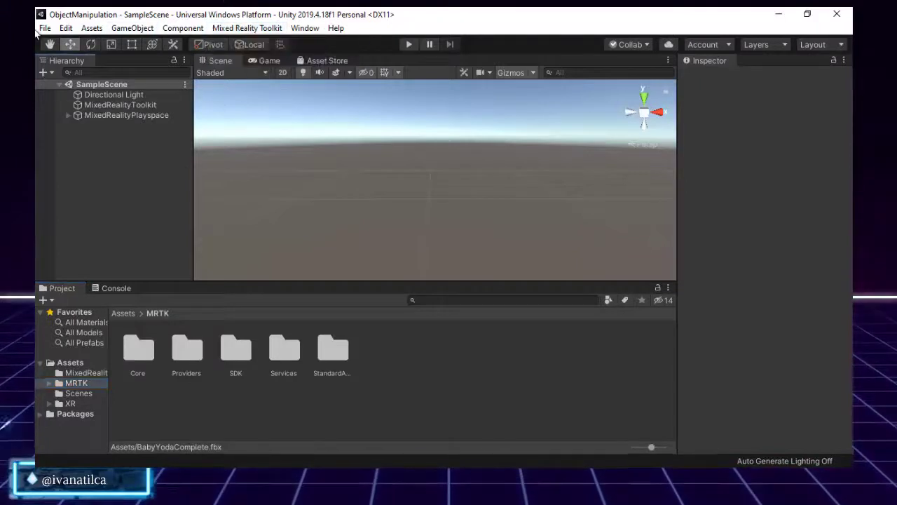
click(45, 28)
click(125, 155)
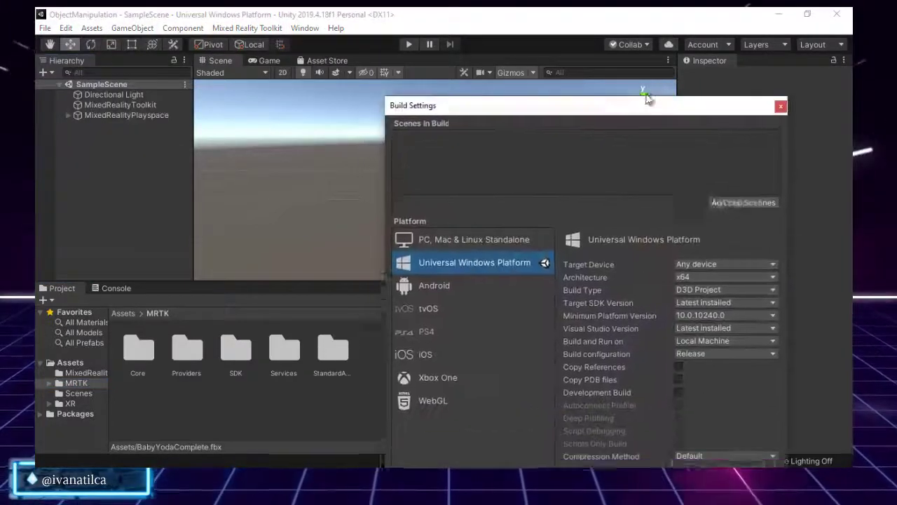
Close the Build Settings and set the MixedRealityToolkit object's configuration profile to DefaultHoloLens2ConfigurationProfile
click(791, 92)
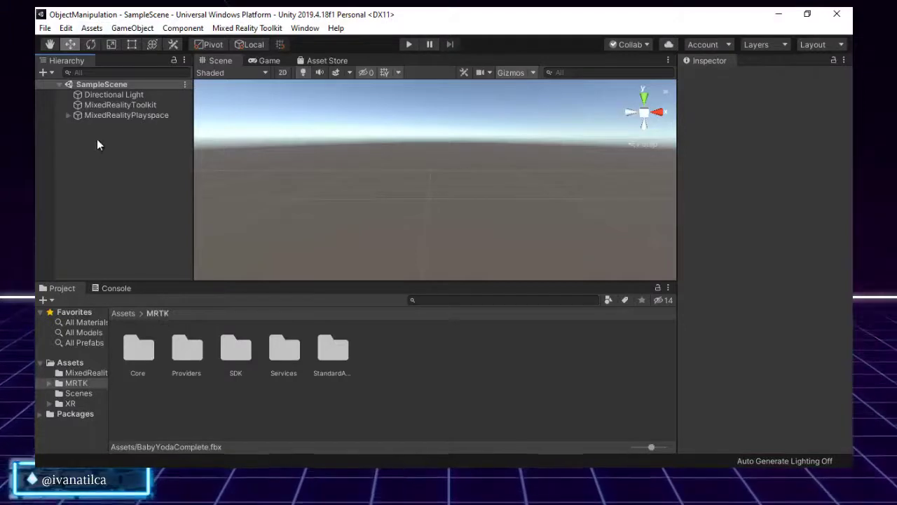
click(112, 106)
click(761, 188)
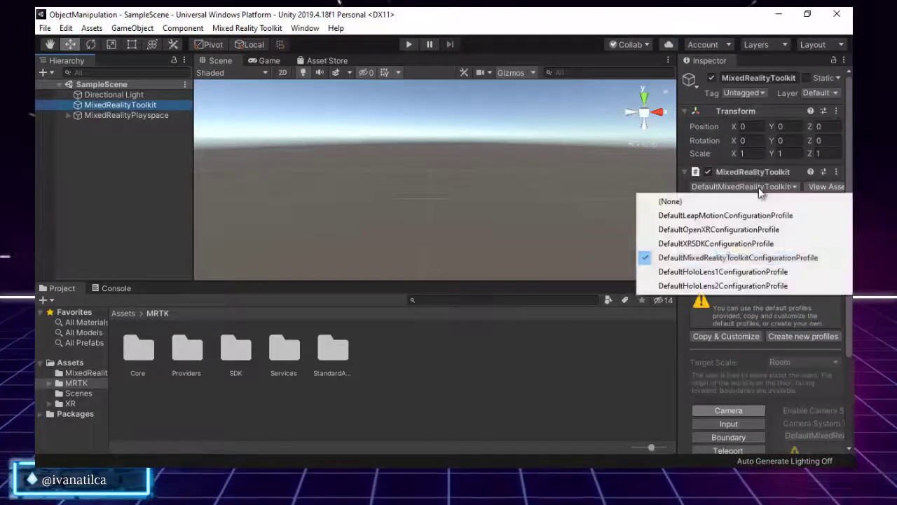
click(716, 286)
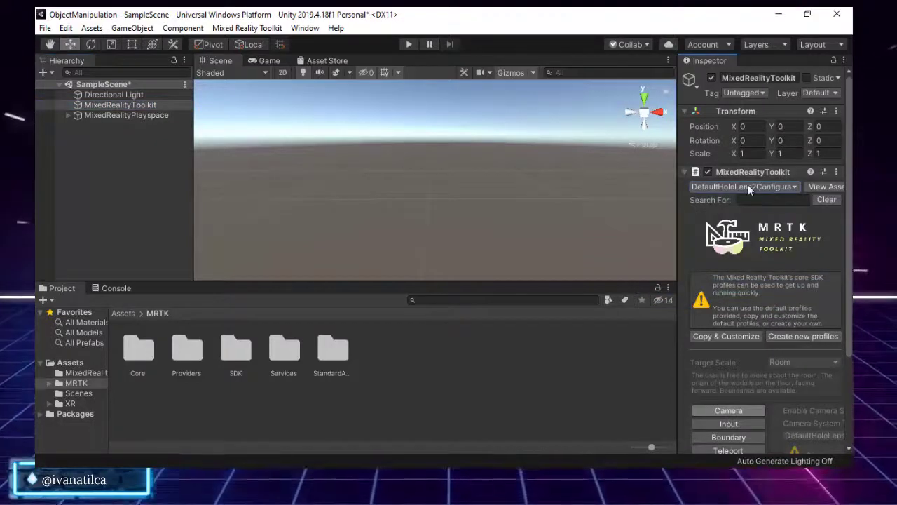
click(122, 173)
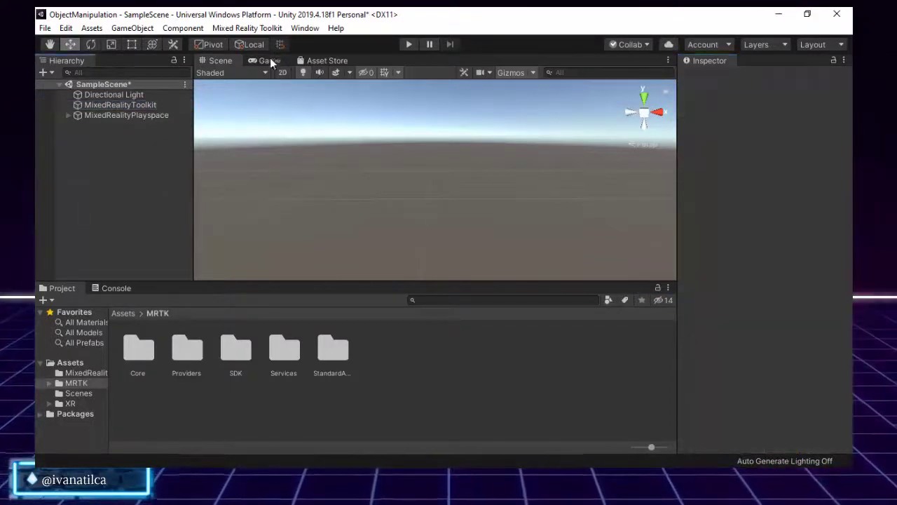
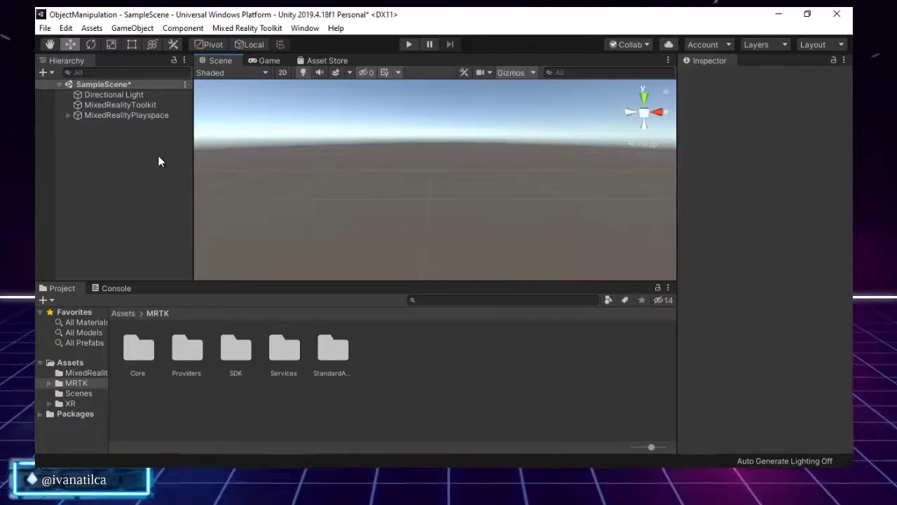
Import the r2-d2.obj model and all its R2D2 texture images from the r2-d2-obj folder inside 3D Models on drive E
click(90, 31)
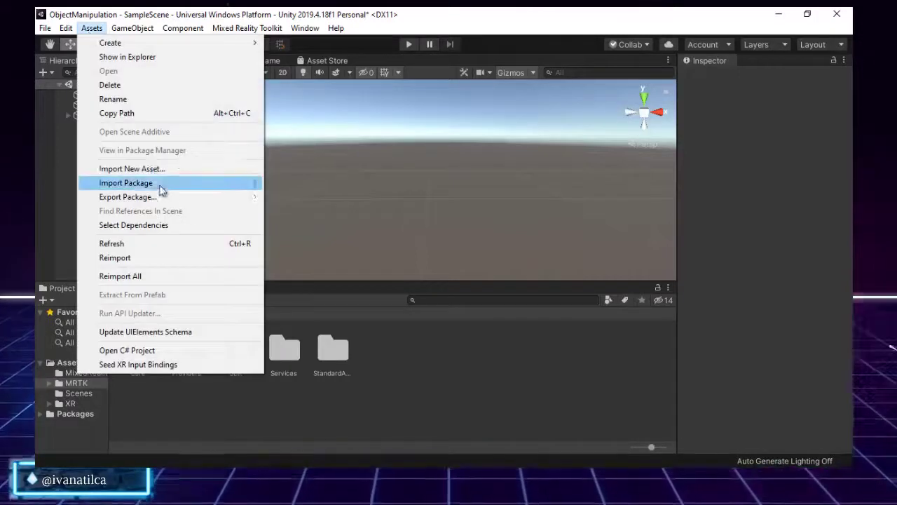
click(181, 168)
click(102, 382)
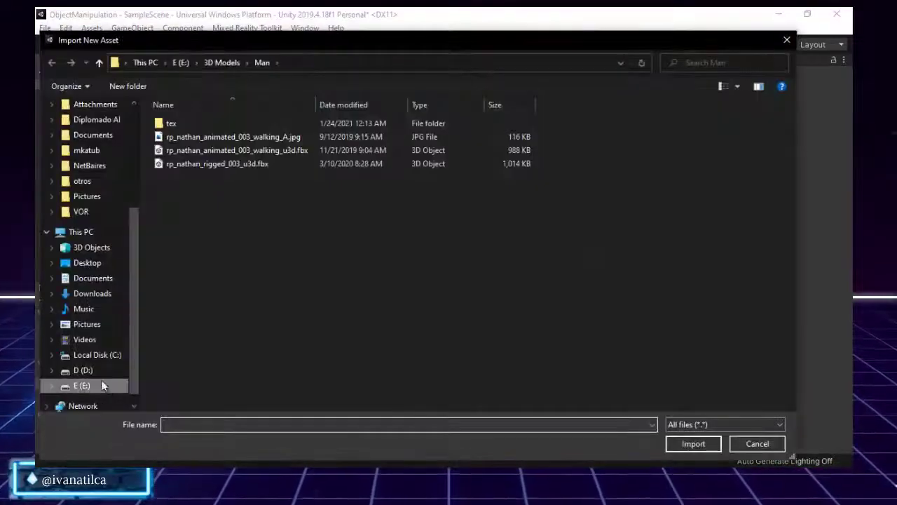
double_click(196, 143)
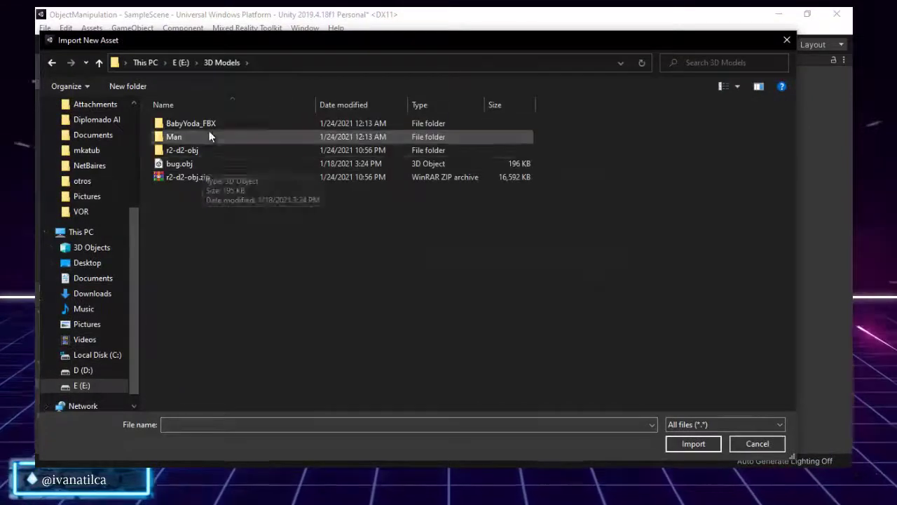
double_click(201, 149)
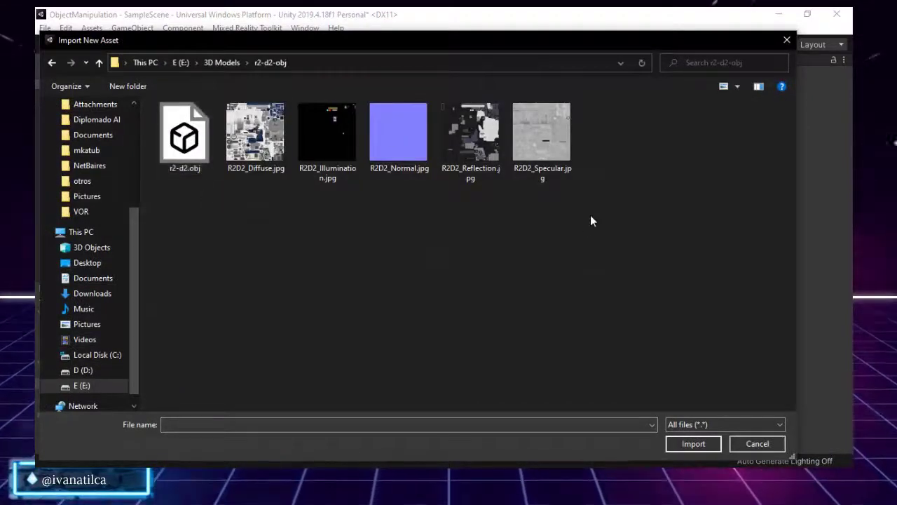
drag(591, 217, 144, 102)
click(694, 443)
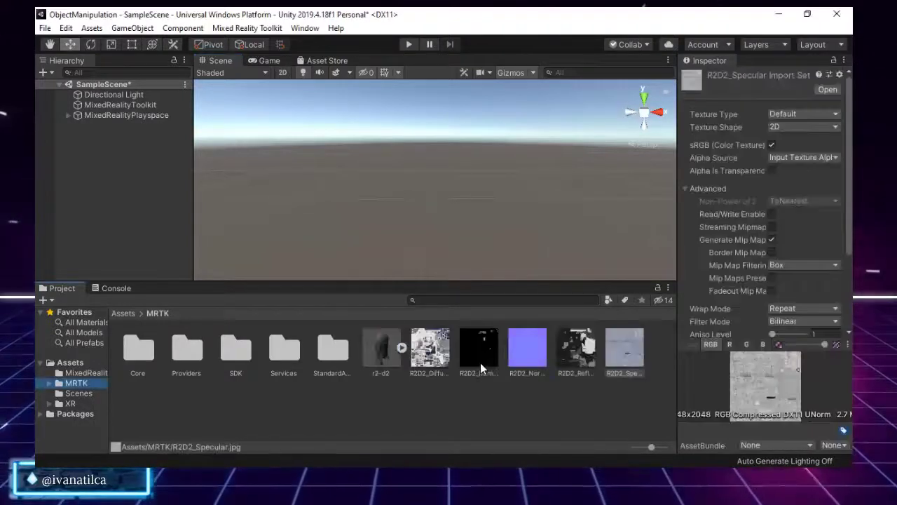
Place the imported r2-d2 model in SampleScene as a root object and check it from the game camera
click(408, 414)
click(401, 347)
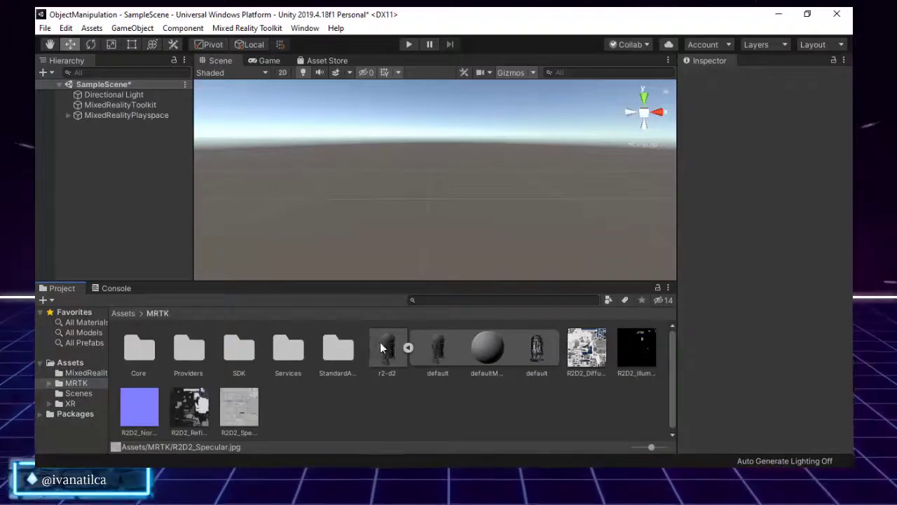
drag(380, 342, 131, 191)
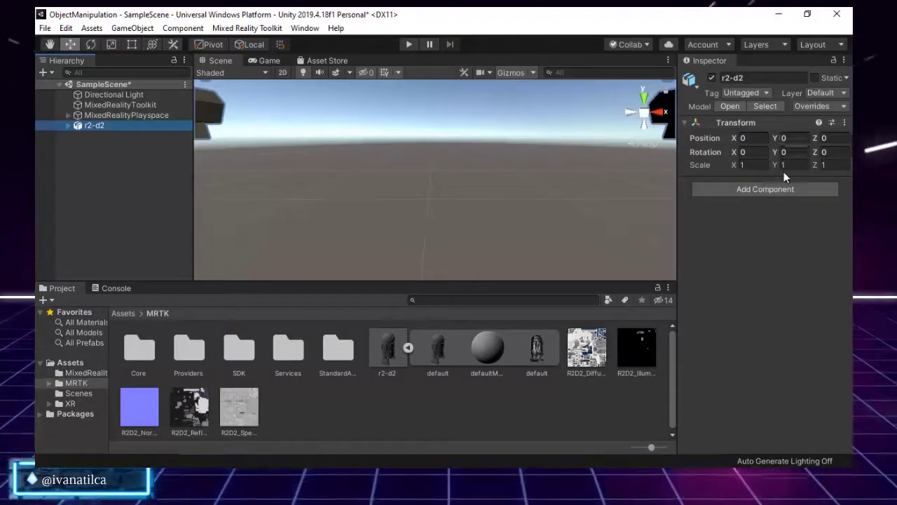
click(265, 61)
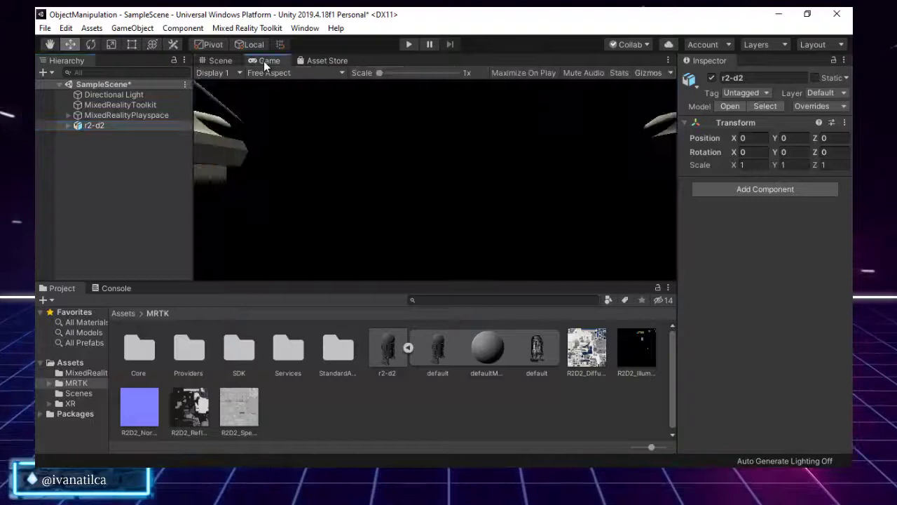
click(221, 61)
Set the r2-d2 model's scale to 0.1 on X, Y and Z and compare the game and scene views
click(760, 166)
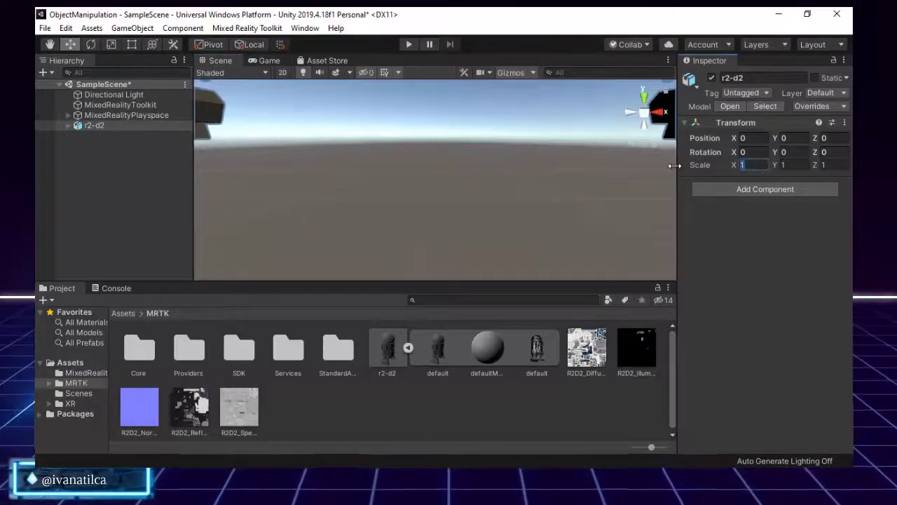
text(0.1)
key(Tab)
text(0.1)
key(Tab)
text(0.1)
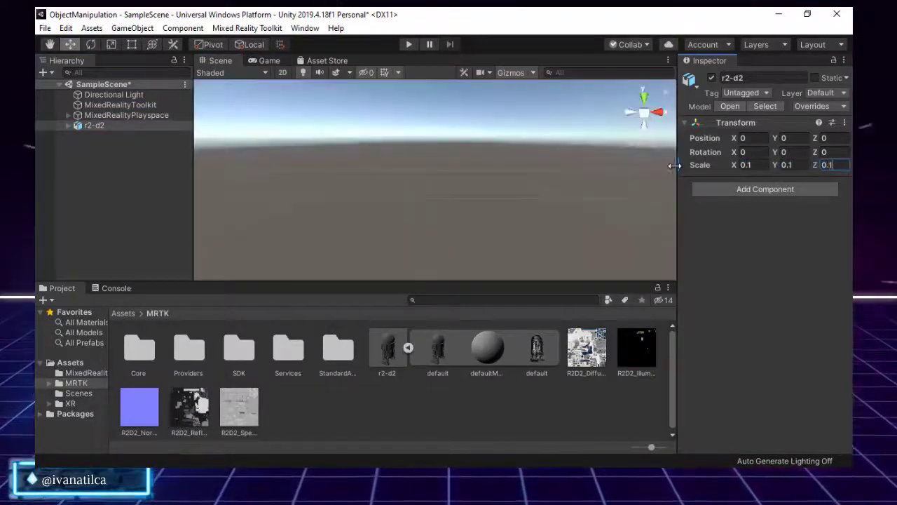
click(223, 64)
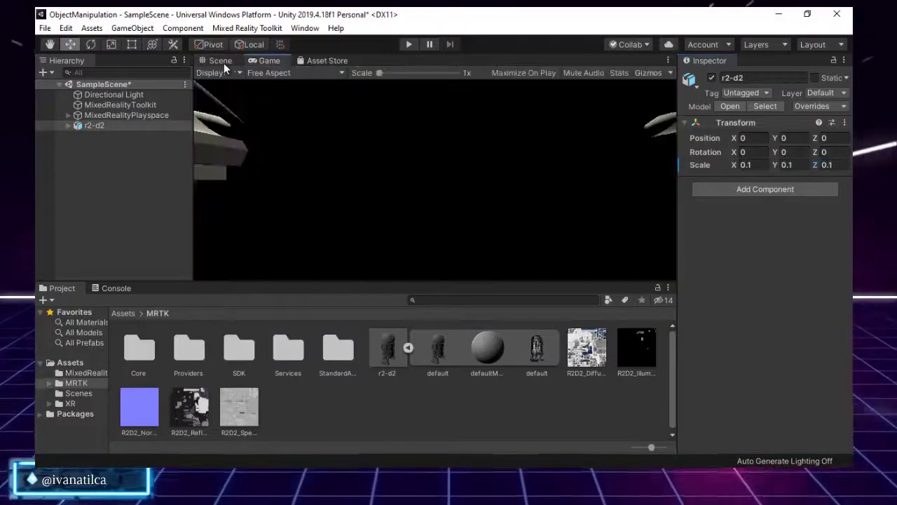
Frame the r2-d2 model, set its Z position to 1 and check it from the game camera
double_click(129, 126)
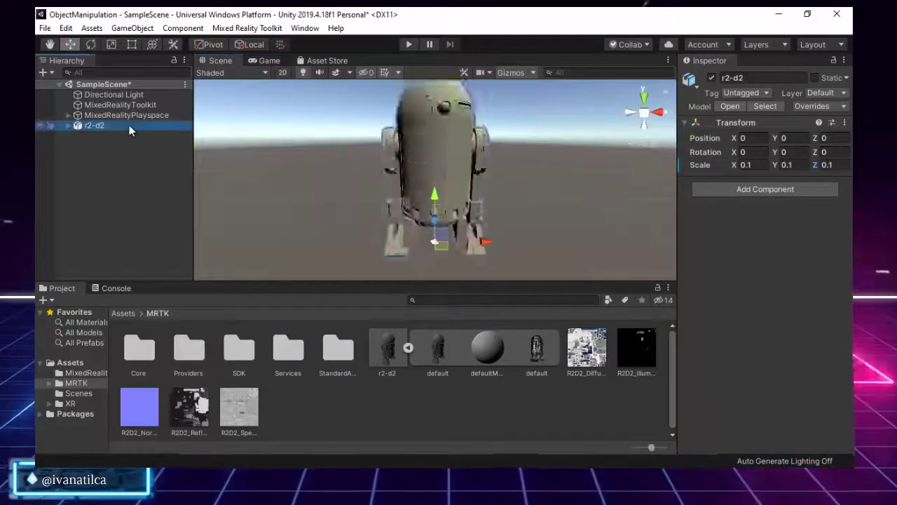
click(833, 138)
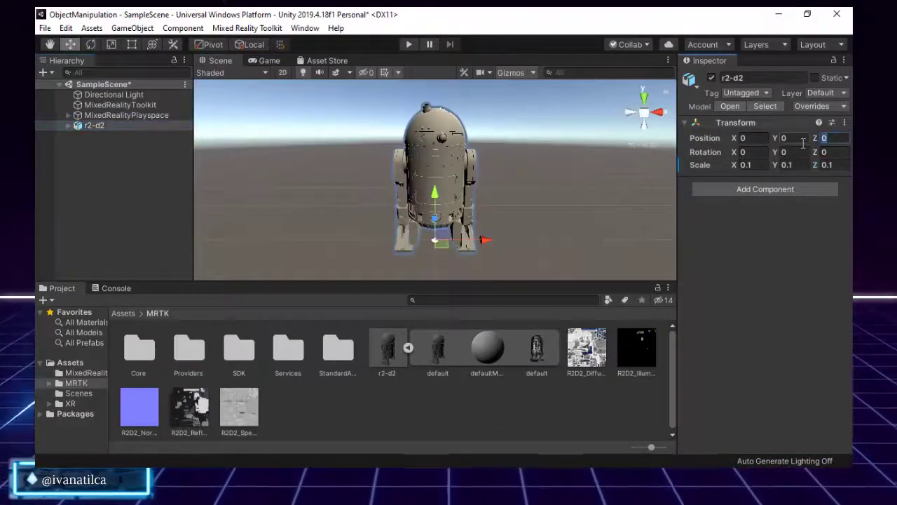
text(1)
click(116, 125)
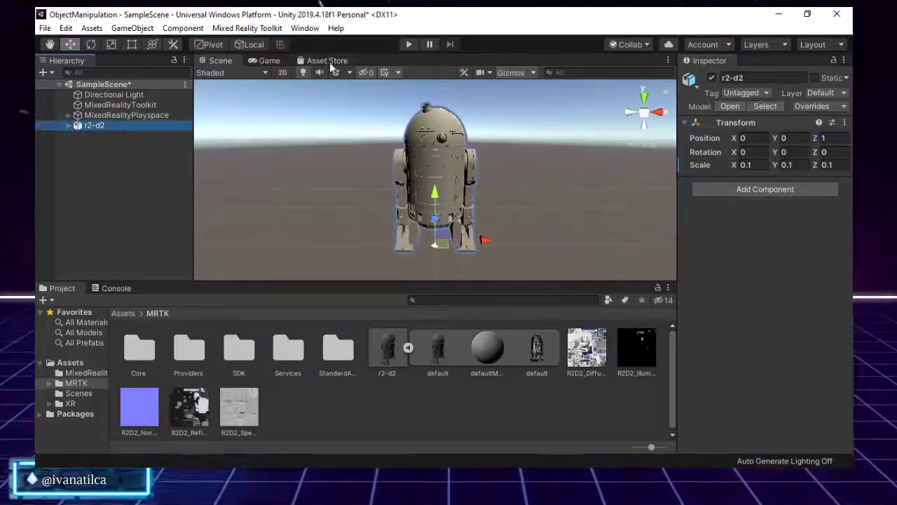
click(264, 61)
click(228, 63)
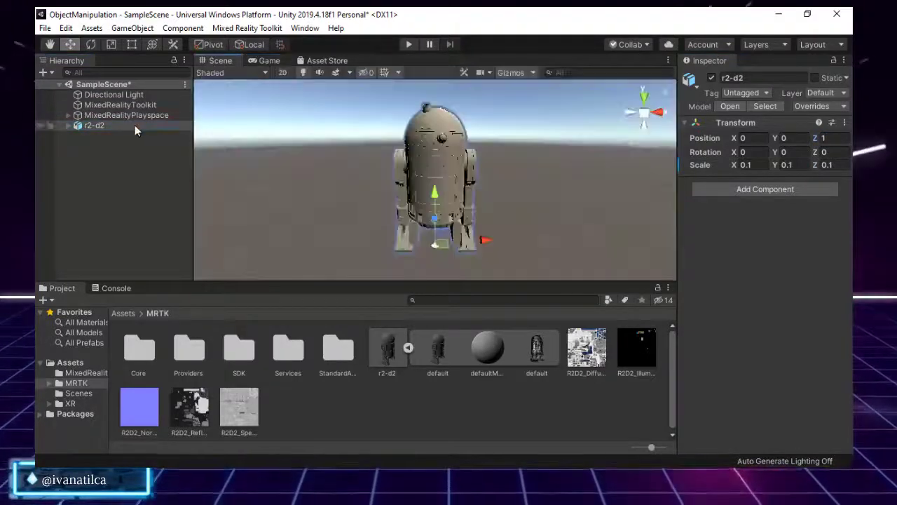
Set the r2-d2 model's scale to 0.01 on X, Y and Z and check it from the game camera
click(763, 165)
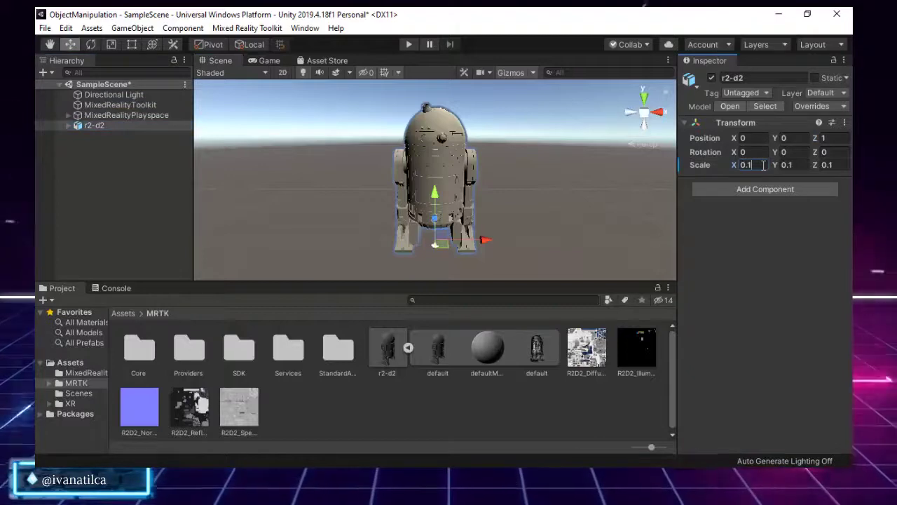
text(0.010.01)
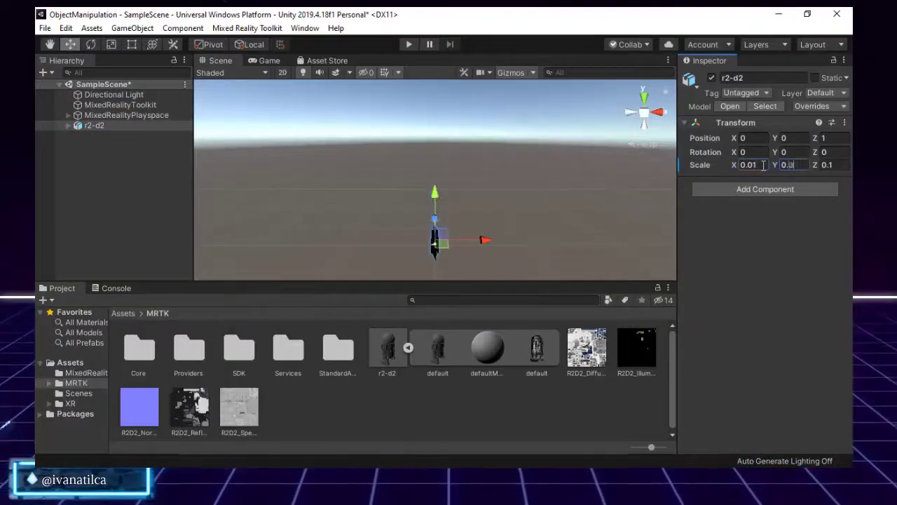
key(Tab)
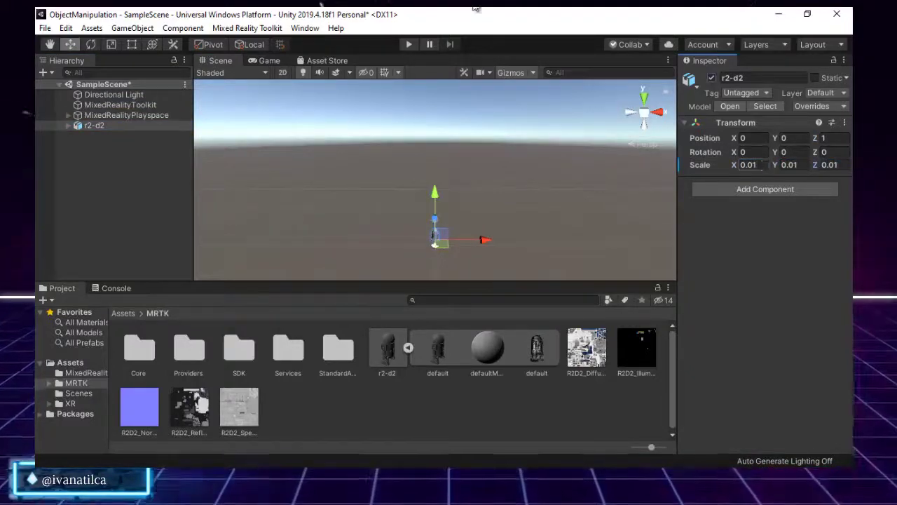
click(265, 61)
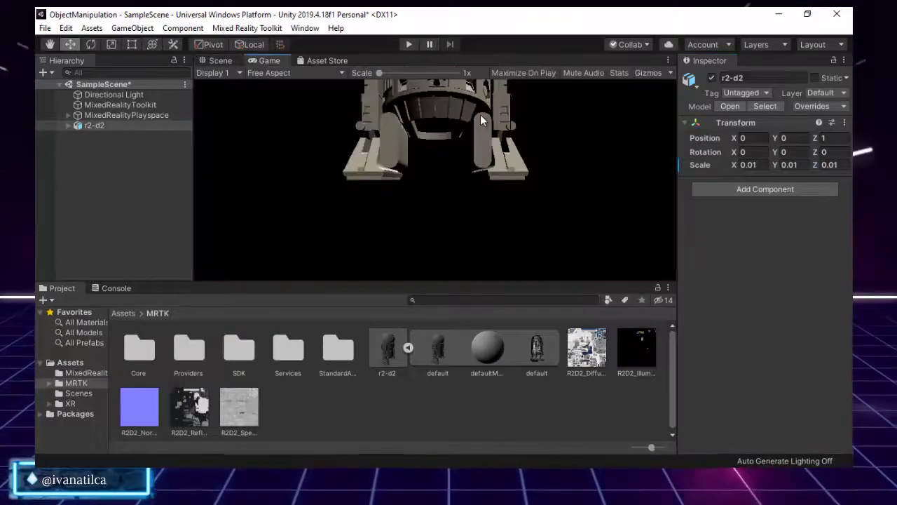
click(213, 61)
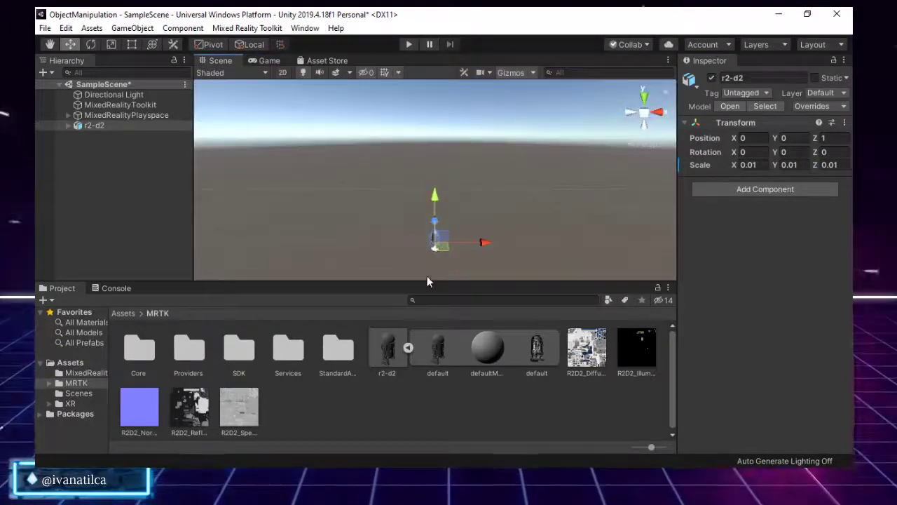
Frame the r2-d2 model, lower it to a Y position of about -0.53 and check it from the game camera
click(110, 116)
click(110, 122)
double_click(110, 123)
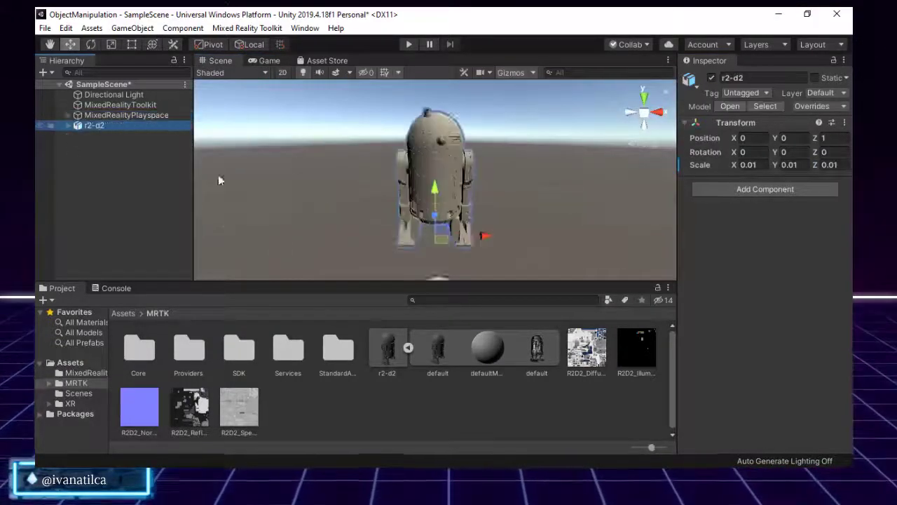
drag(434, 199, 436, 237)
click(267, 61)
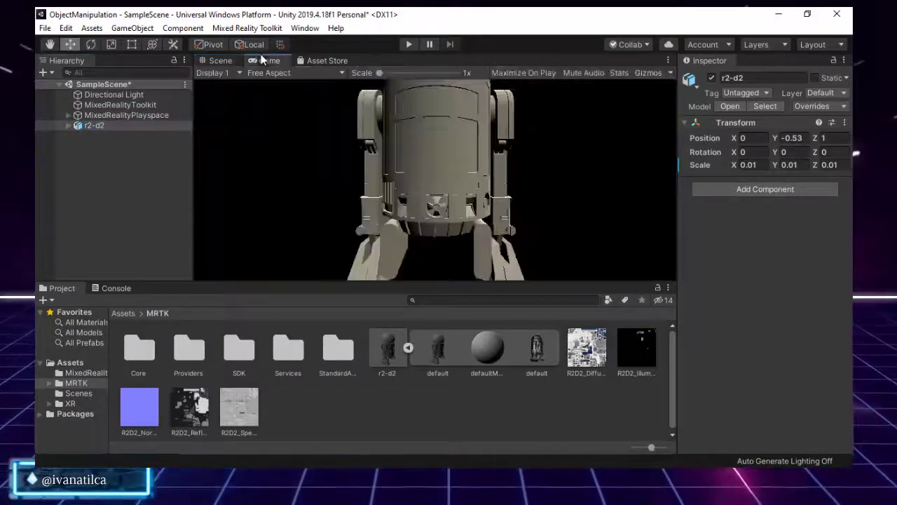
click(207, 61)
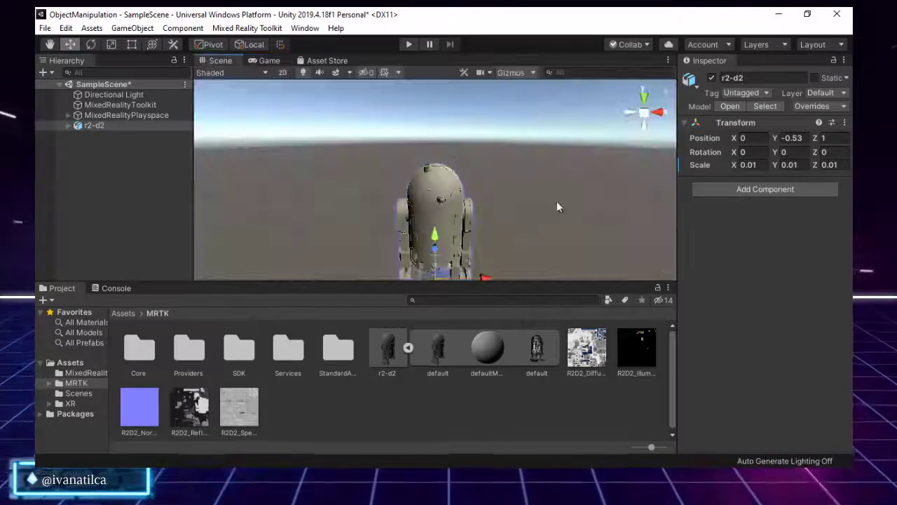
From the top view, move the r2-d2 model away from the camera to a Z position of about 1.49
click(643, 97)
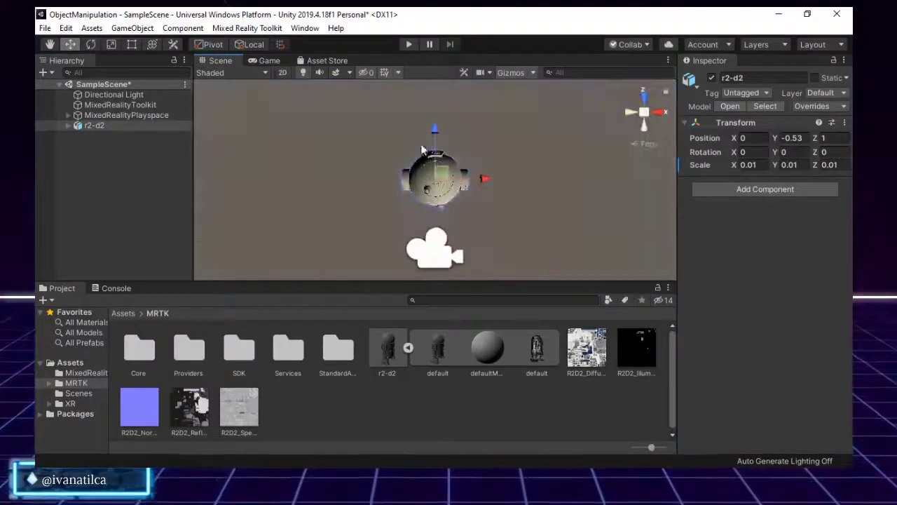
drag(436, 126, 436, 81)
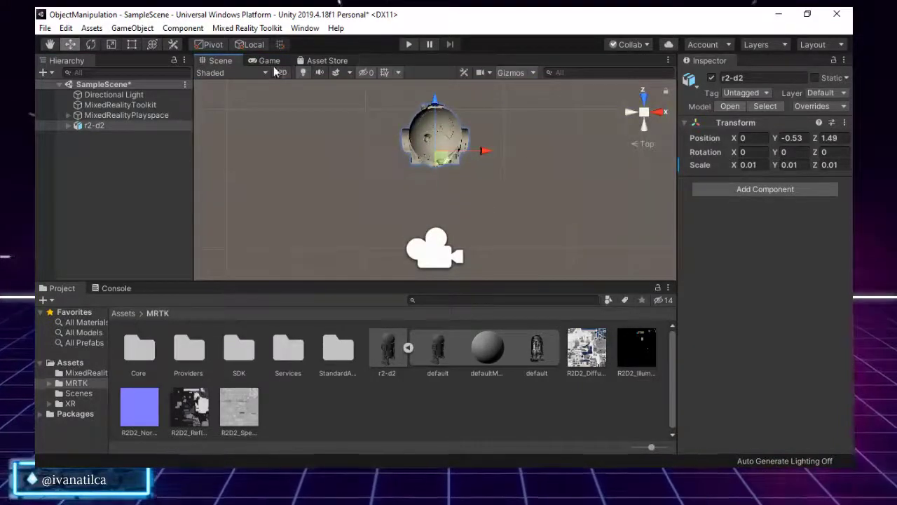
click(270, 60)
click(214, 60)
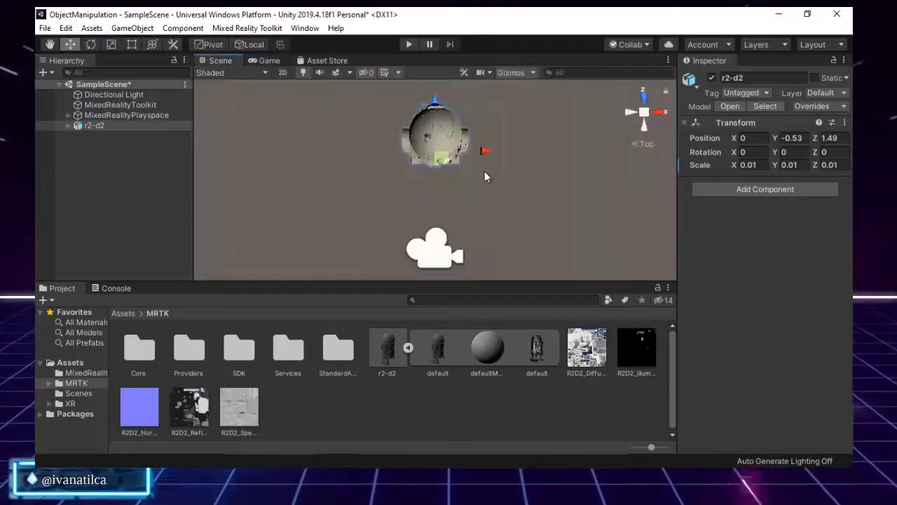
From the back view, lower the r2-d2 model to a Y position of about -0.67 and check it in the game view
click(644, 127)
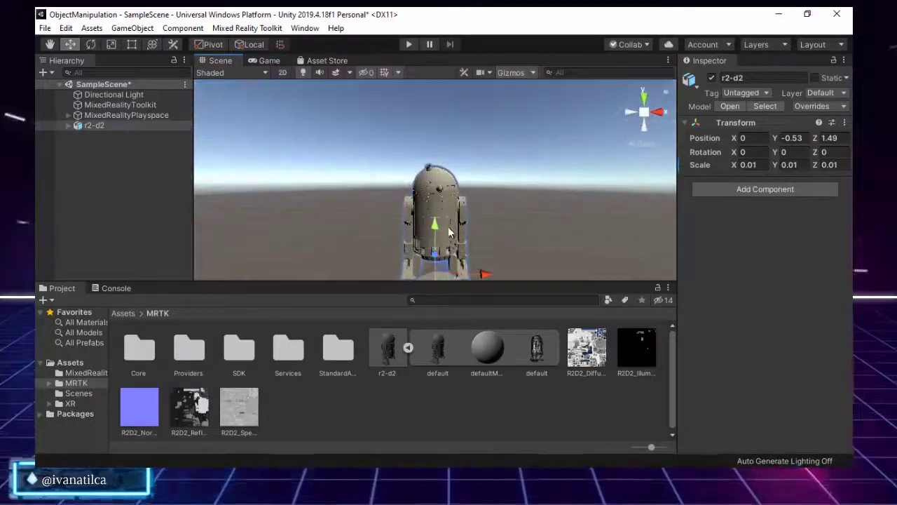
drag(435, 231, 436, 244)
click(270, 61)
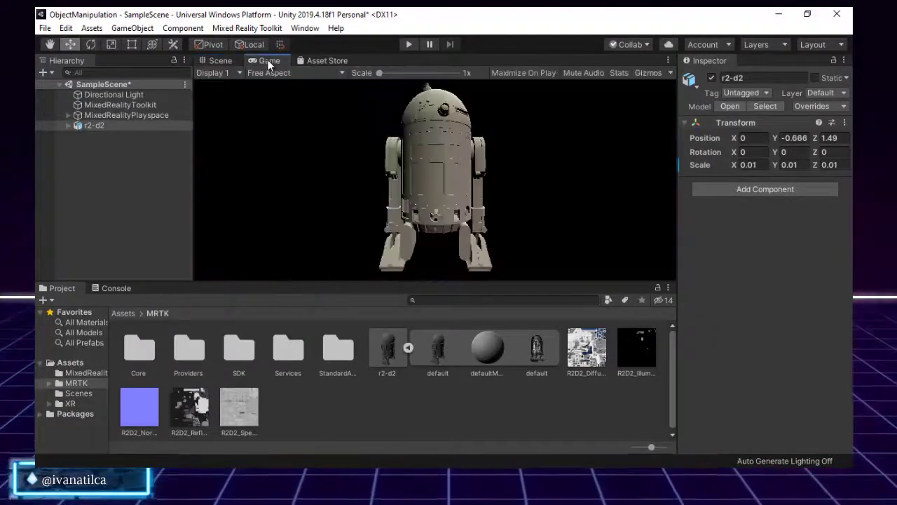
click(216, 61)
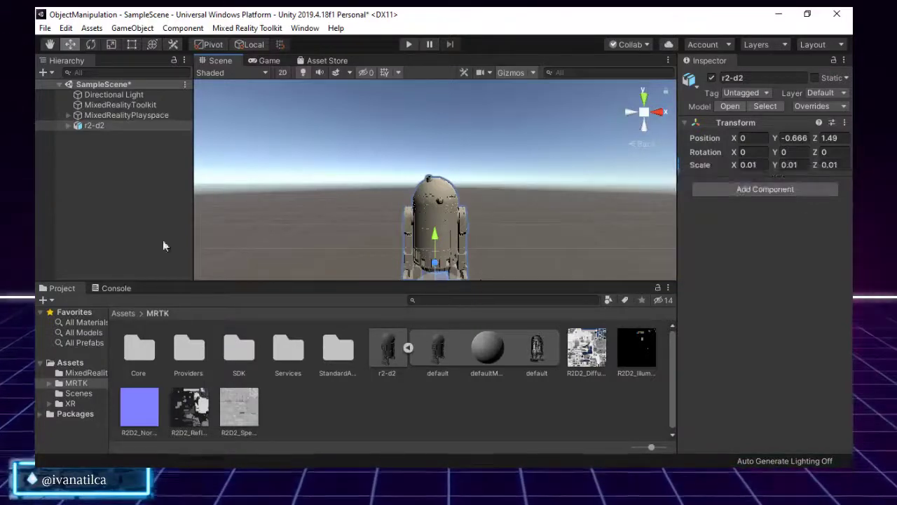
Apply the R2D2_Diffuse texture to the default mesh inside the r2-d2 model
click(68, 125)
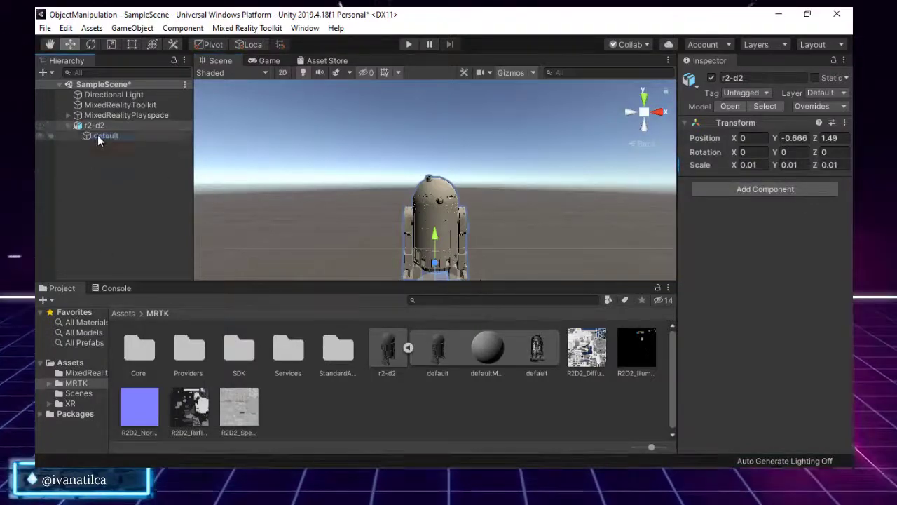
click(98, 134)
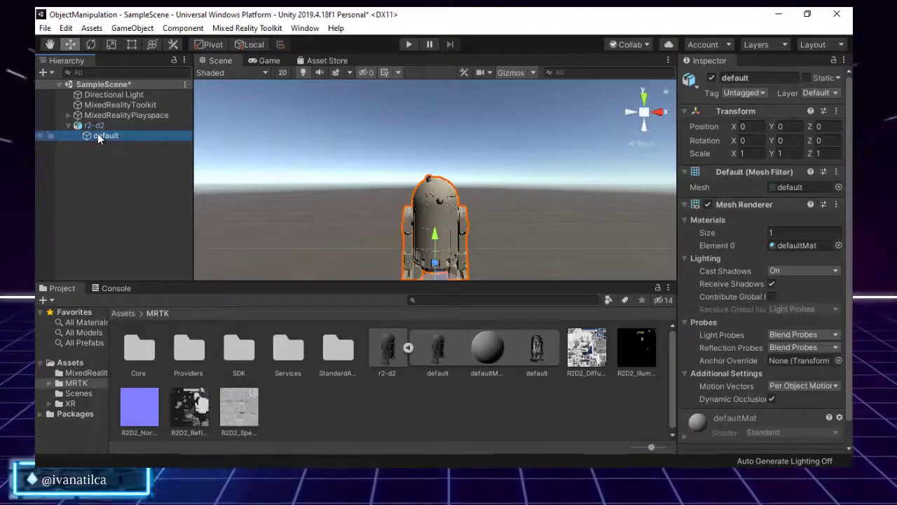
click(94, 125)
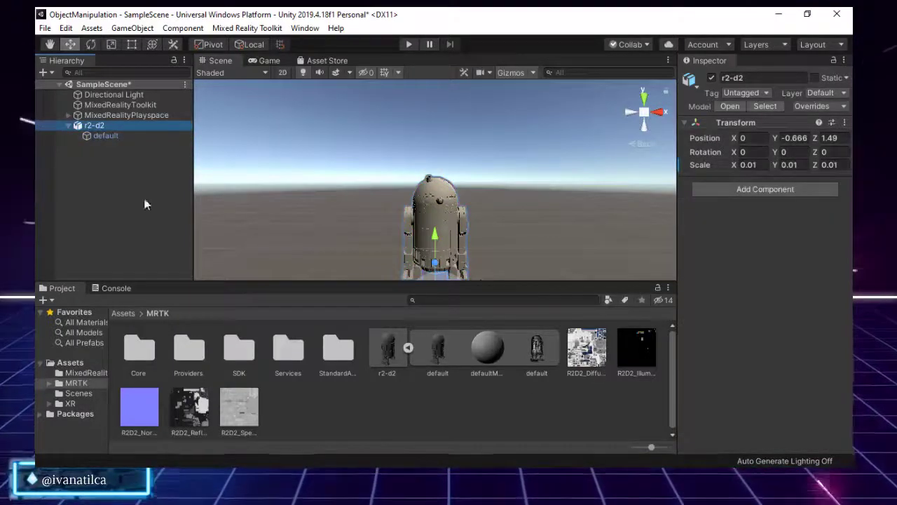
click(132, 139)
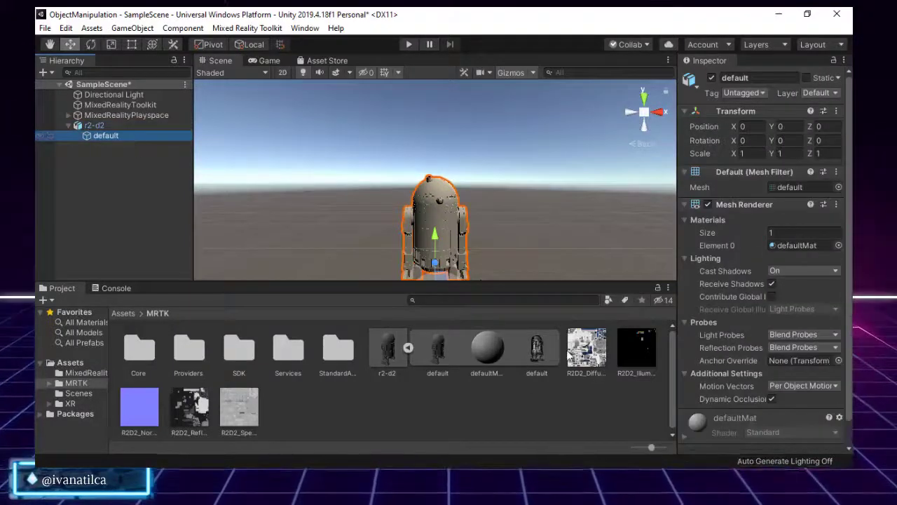
drag(586, 357, 432, 229)
scroll(414, 236, up, 3)
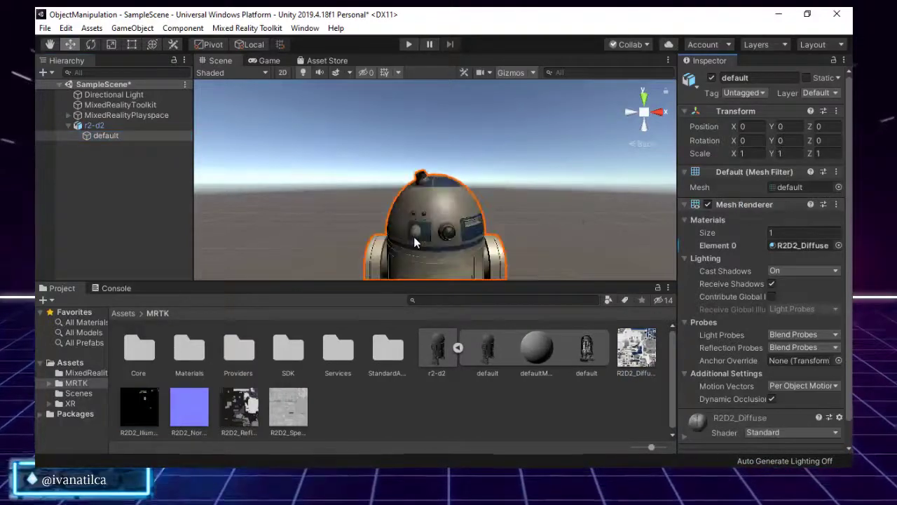
Inspect the textured r2-d2 model up close in the scene and from the game camera
scroll(413, 237, down, 1)
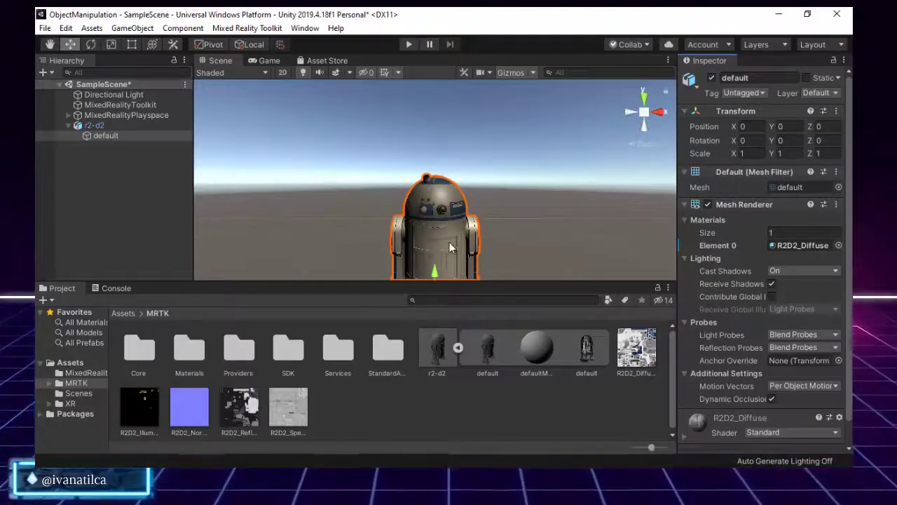
scroll(444, 242, up, 3)
scroll(402, 221, down, 2)
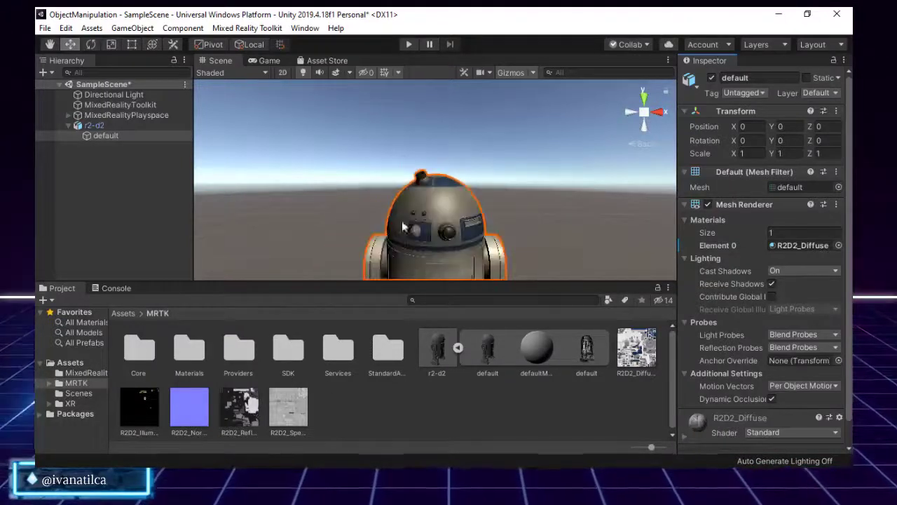
click(265, 60)
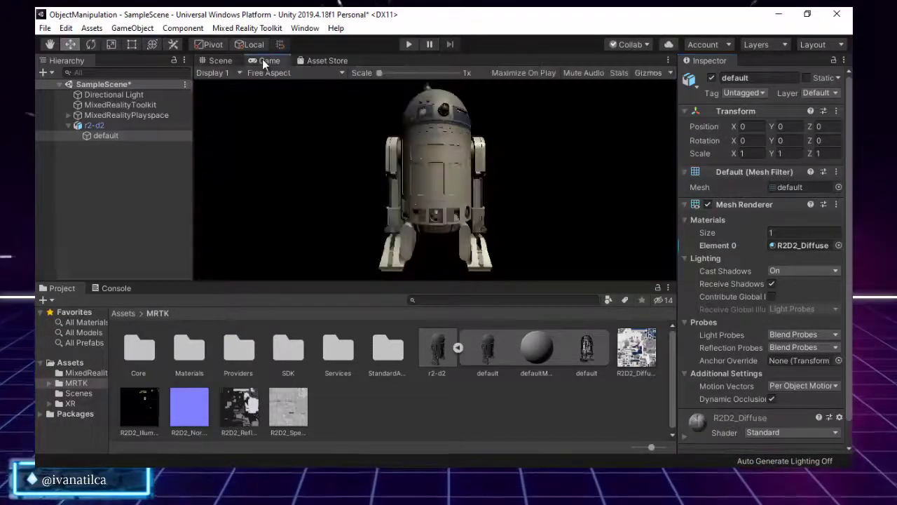
click(210, 64)
click(70, 127)
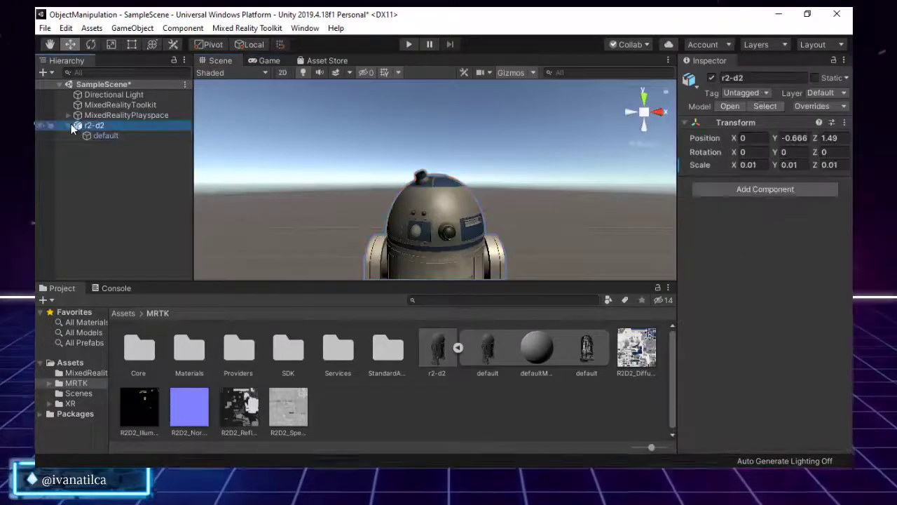
click(67, 125)
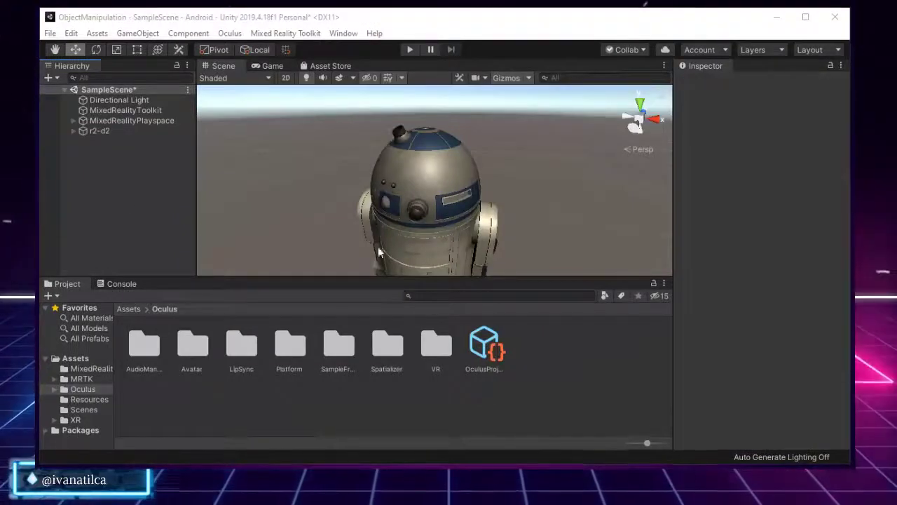
Add an Object Manipulator component to the default mesh inside the r2-d2 model
click(72, 132)
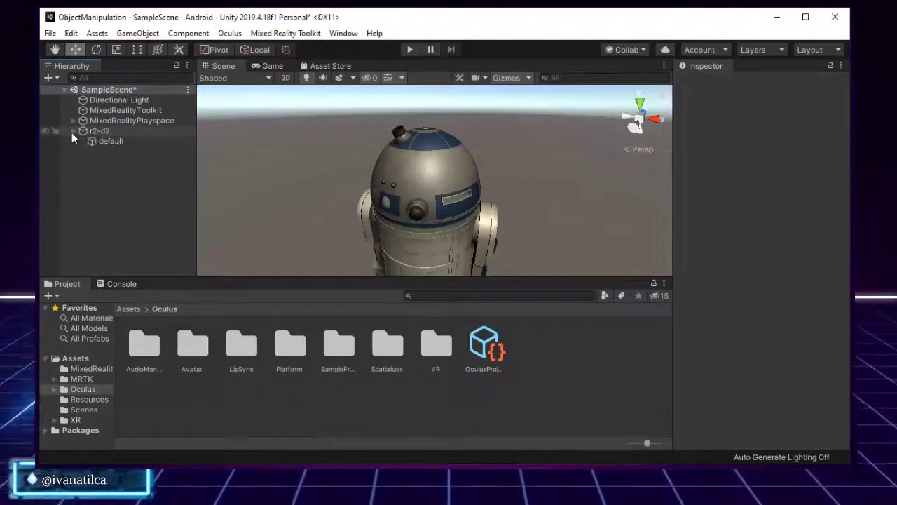
click(106, 141)
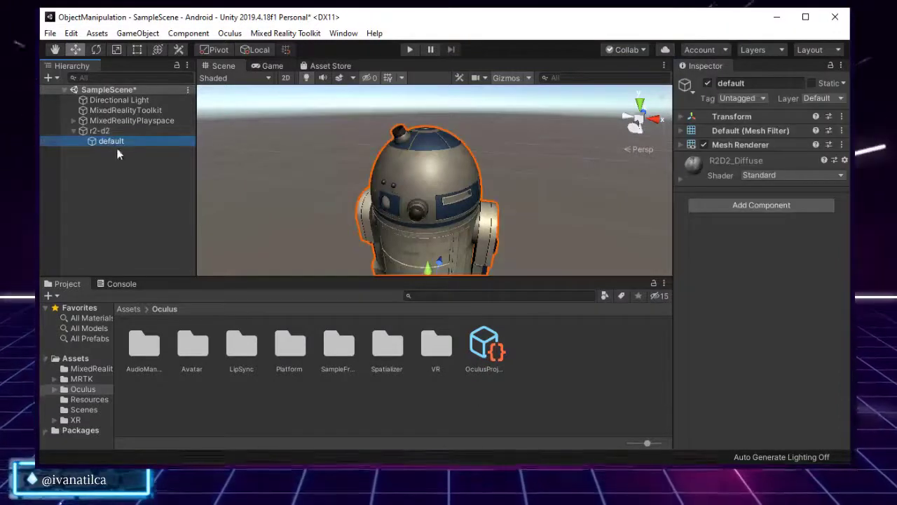
click(768, 201)
text(obj)
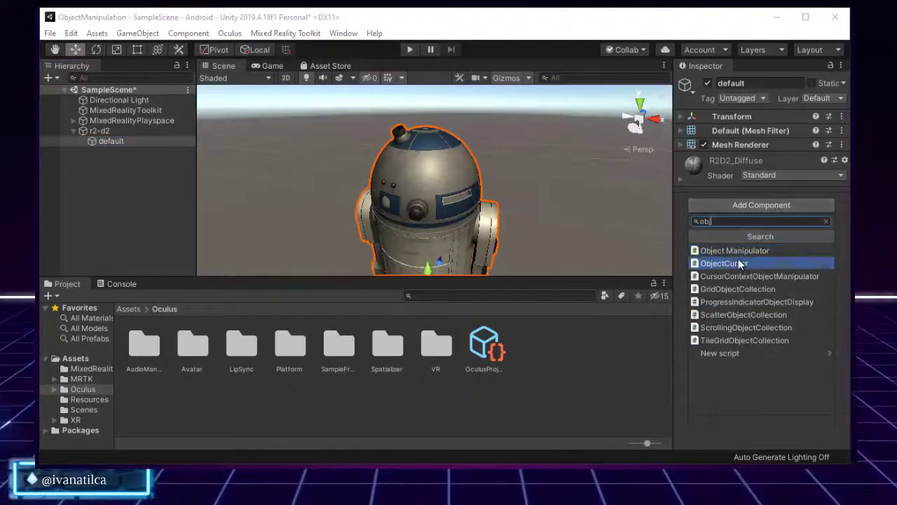
click(739, 253)
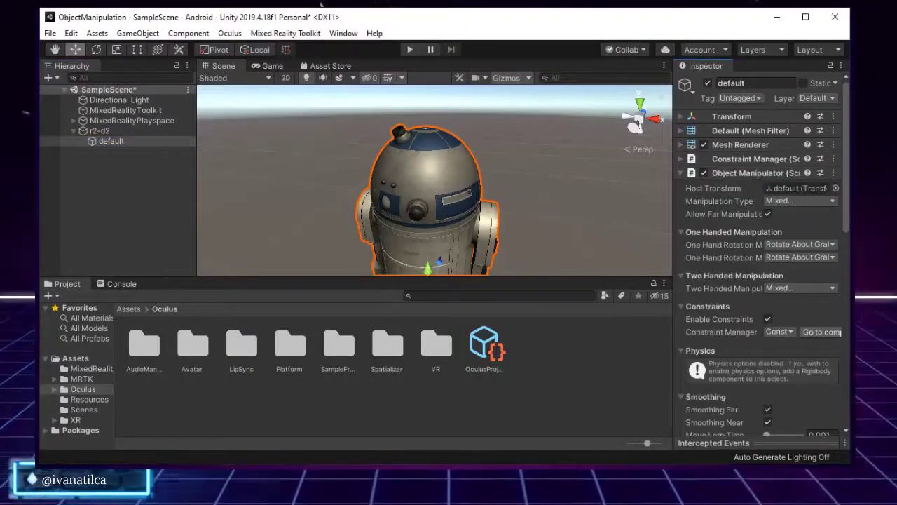
Examine the Constraint Manager's settings, trying manual constraint selection and returning it to auto constraint selection
click(679, 159)
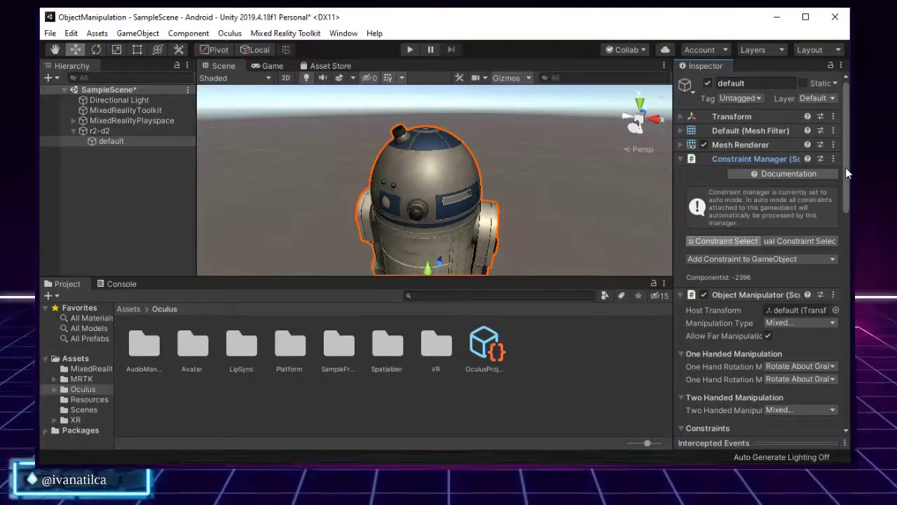
drag(845, 167, 846, 169)
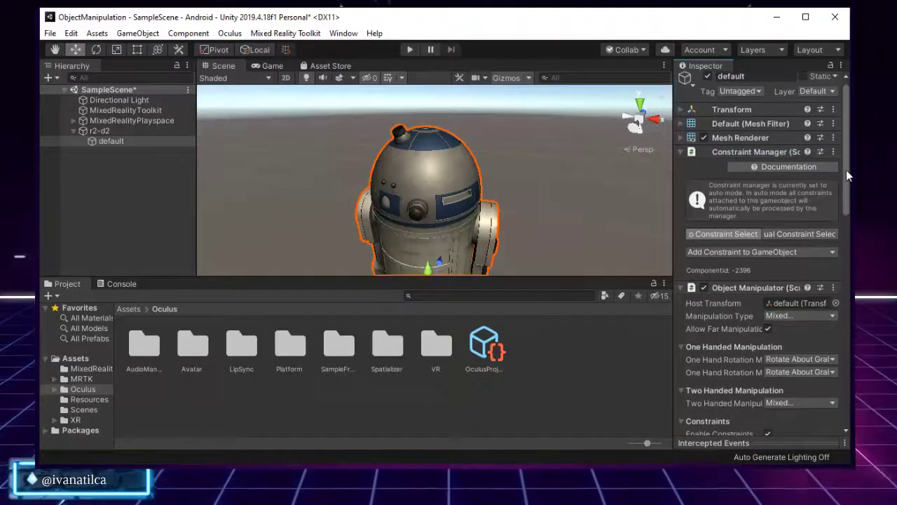
click(795, 233)
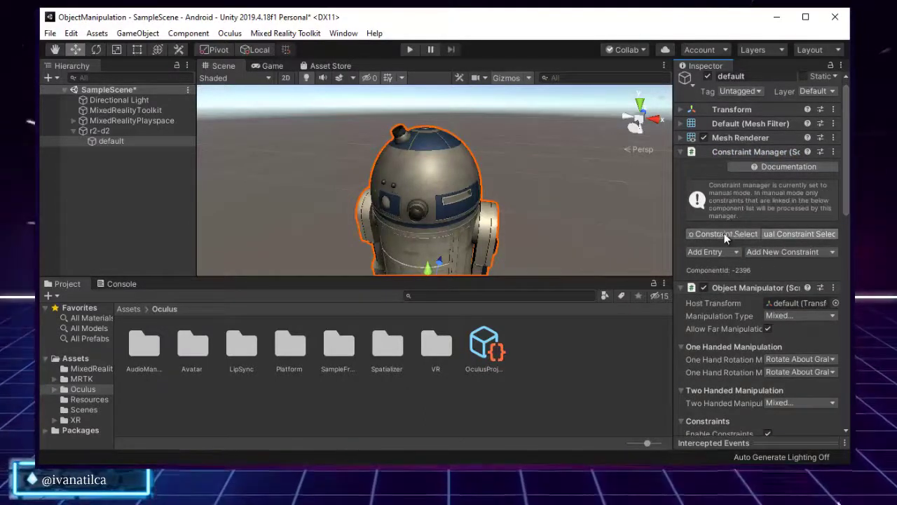
click(722, 234)
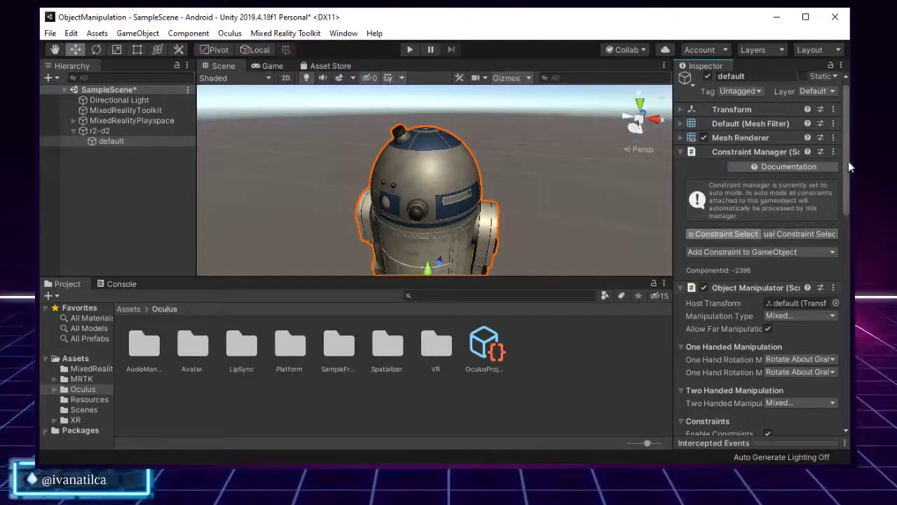
drag(846, 156, 844, 174)
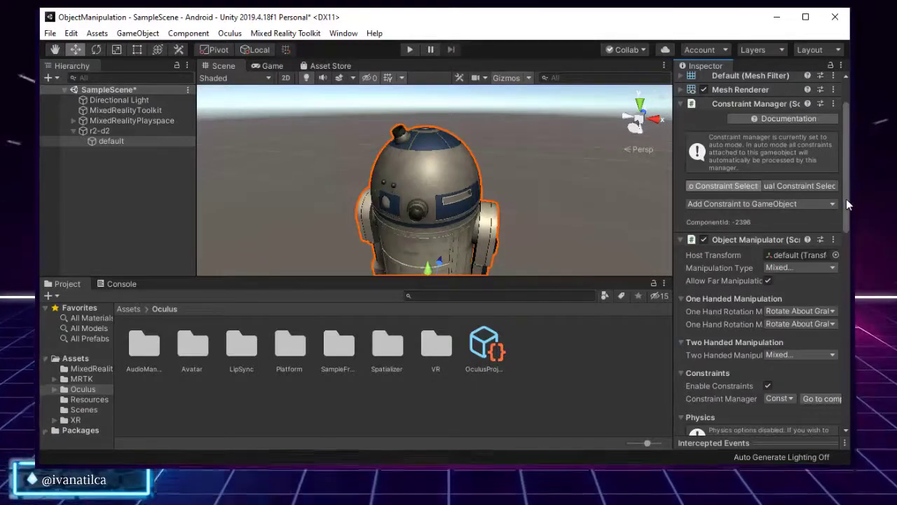
scroll(847, 212, down, 1)
scroll(846, 212, down, 3)
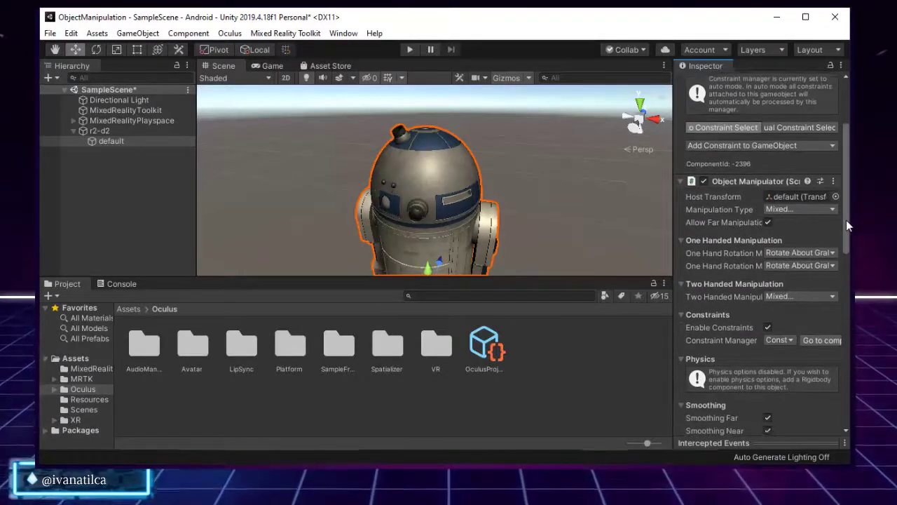
scroll(691, 168, up, 7)
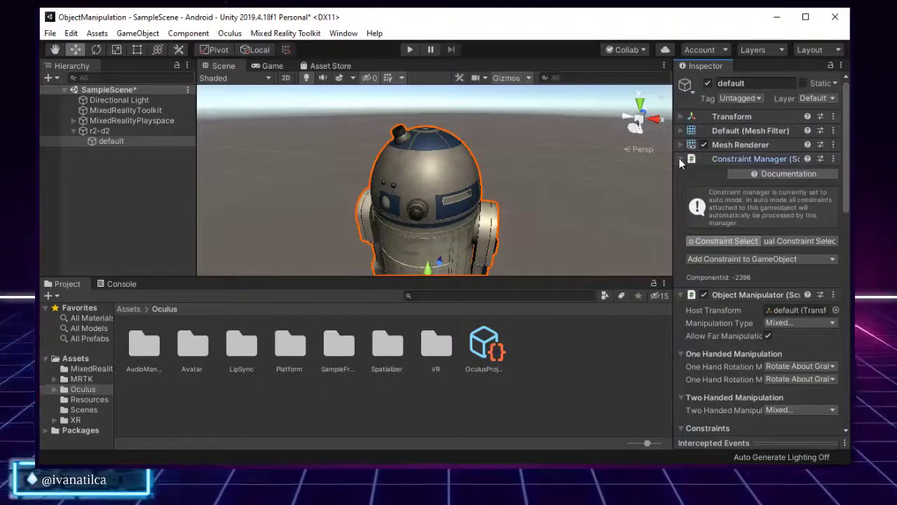
click(684, 161)
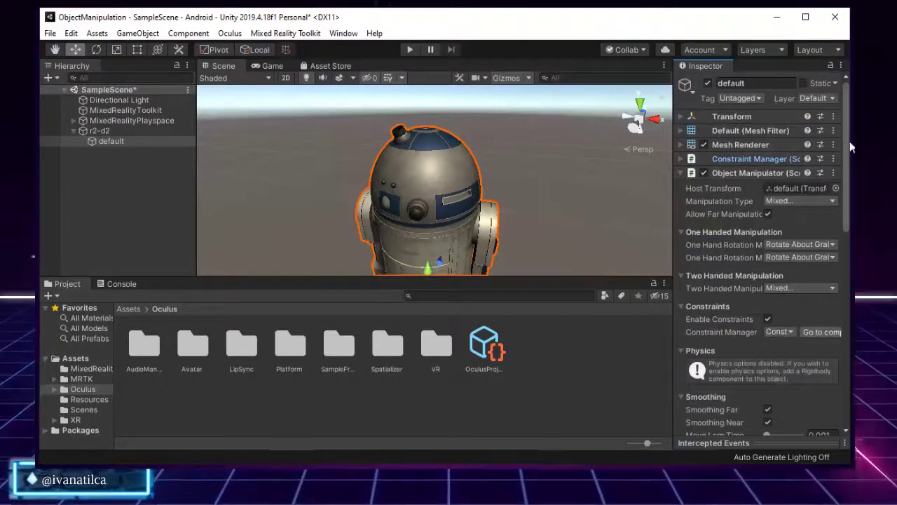
Restrict the Object Manipulator's Manipulation Type to One Handed and re-enable Two Handed so it covers Everything
scroll(847, 155, down, 3)
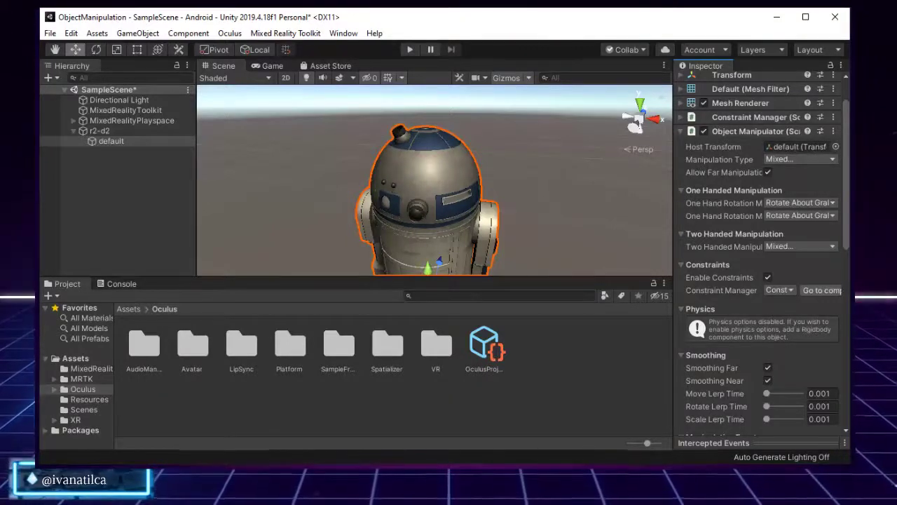
click(786, 159)
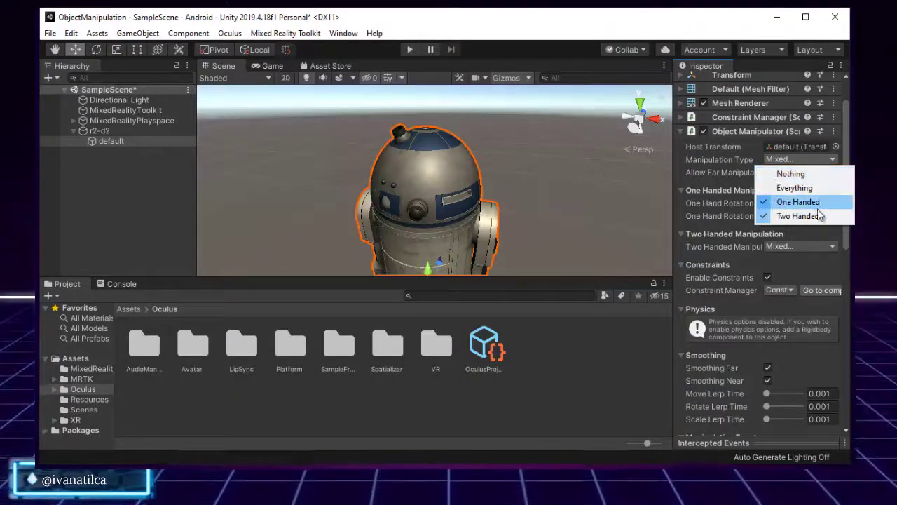
click(769, 215)
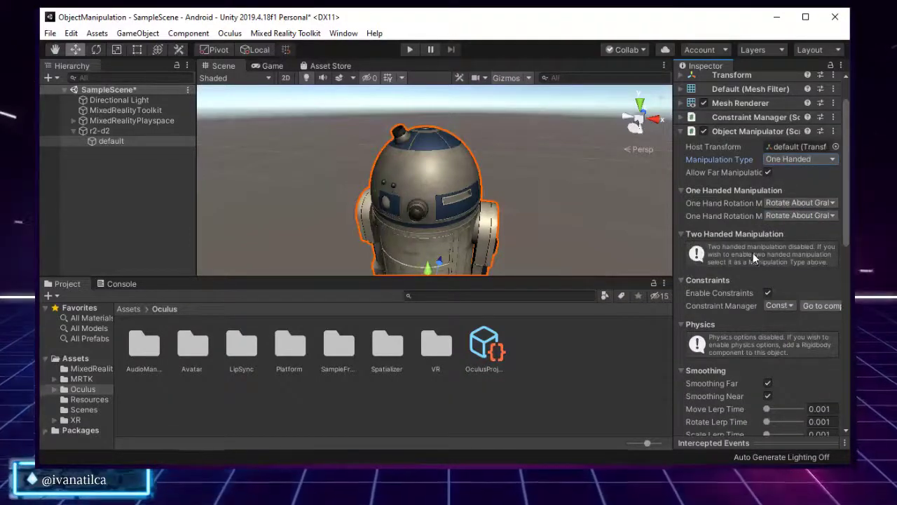
click(801, 159)
click(782, 216)
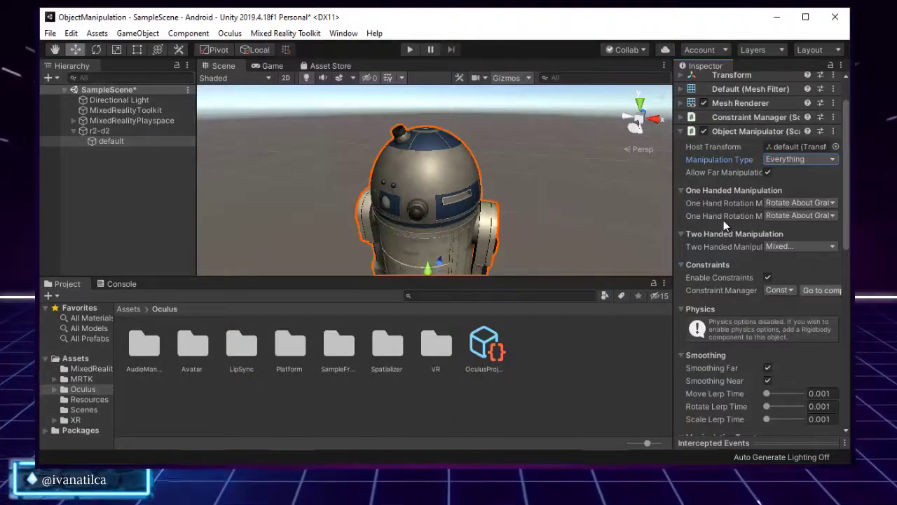
Review the One Hand Rotation Mode options for near and far manipulation, widening the Inspector to read the full setting names
click(794, 205)
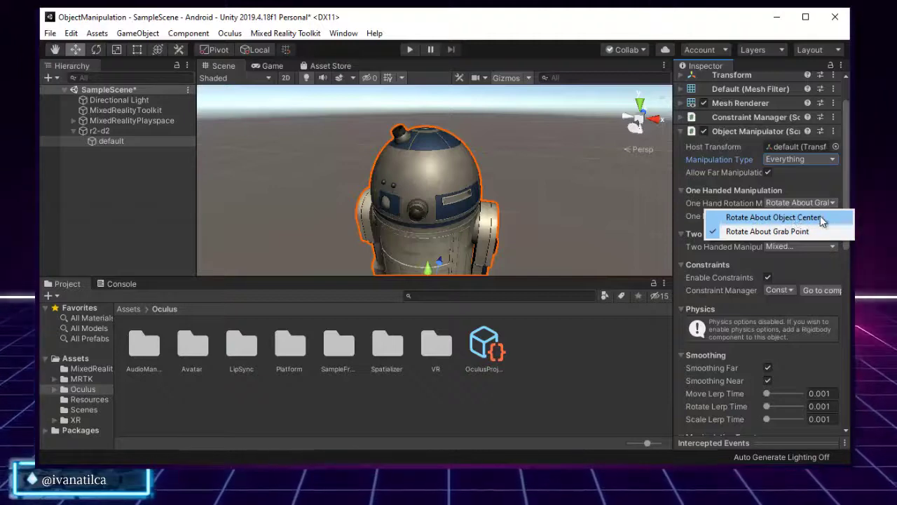
click(779, 189)
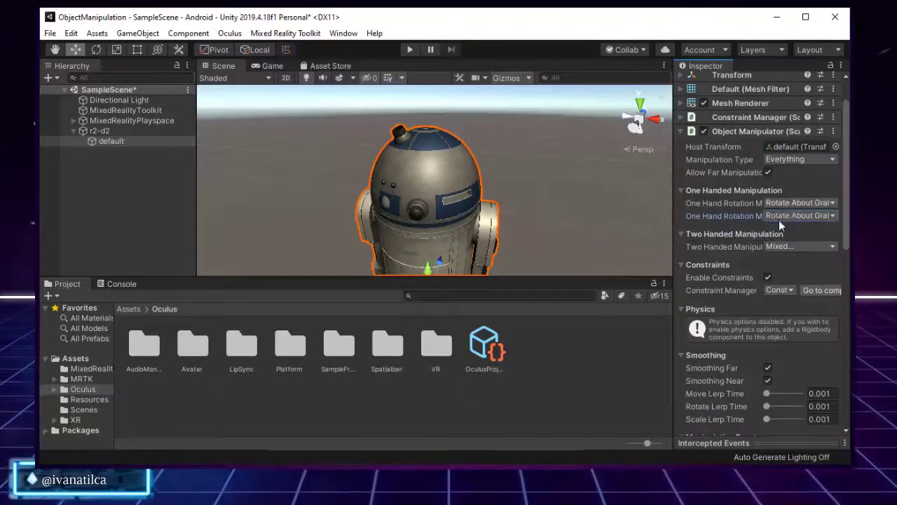
click(775, 218)
click(737, 212)
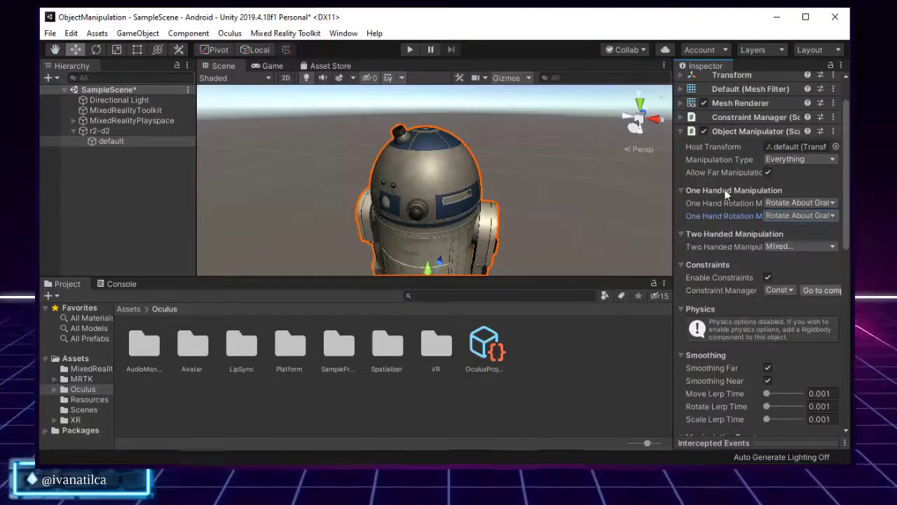
drag(631, 211, 531, 212)
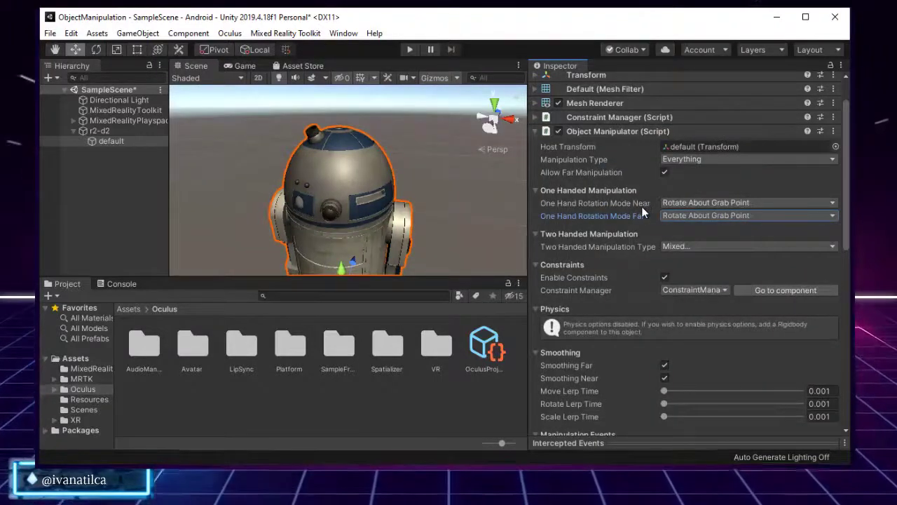
mouse_move(641, 206)
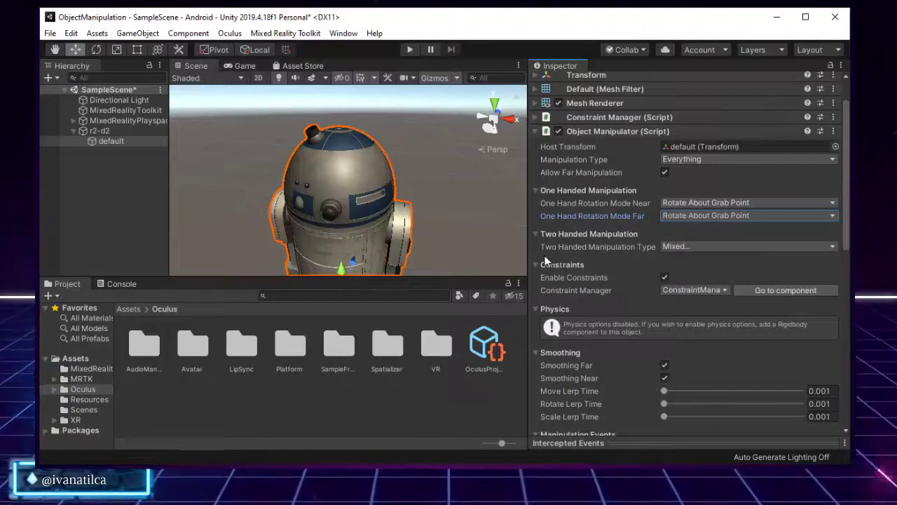
Try restricting the Object Manipulator's Two Handed Manipulation Type to Rotate only and to Scale only
click(673, 250)
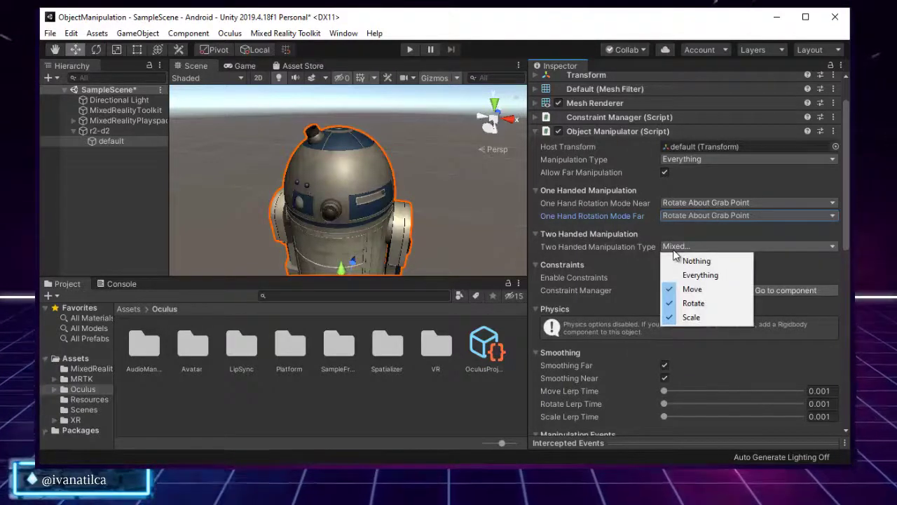
click(720, 289)
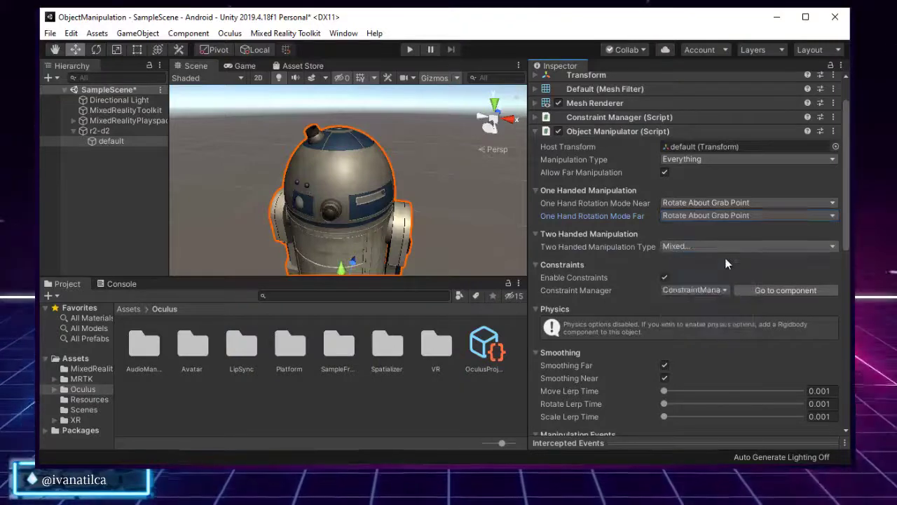
click(725, 246)
click(697, 261)
click(717, 243)
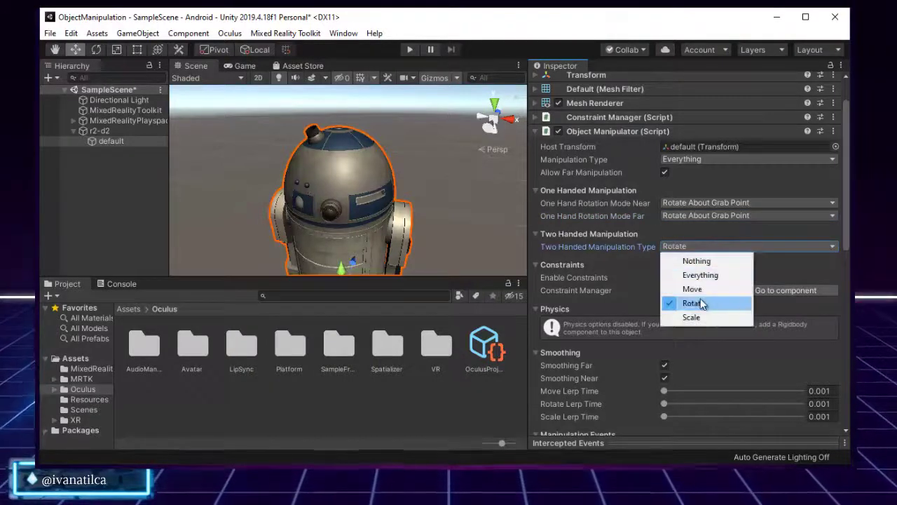
click(720, 244)
click(720, 244)
click(692, 317)
click(700, 245)
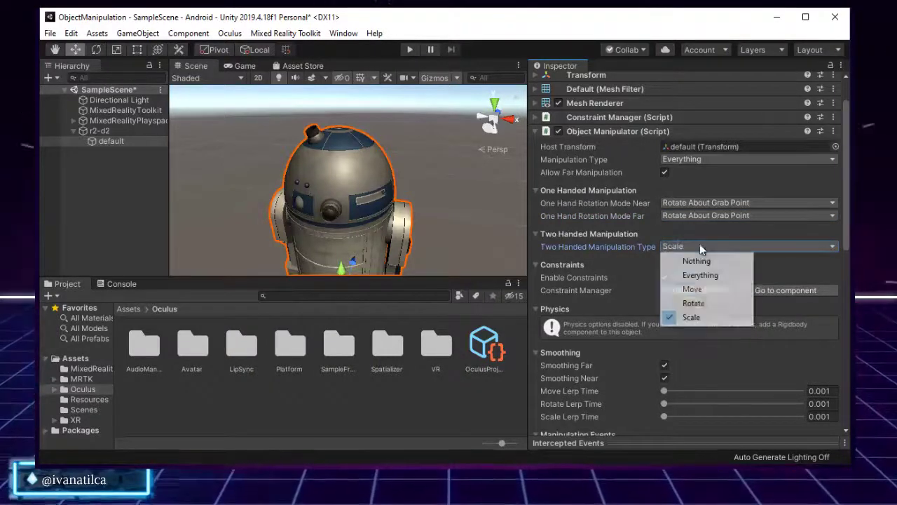
click(608, 270)
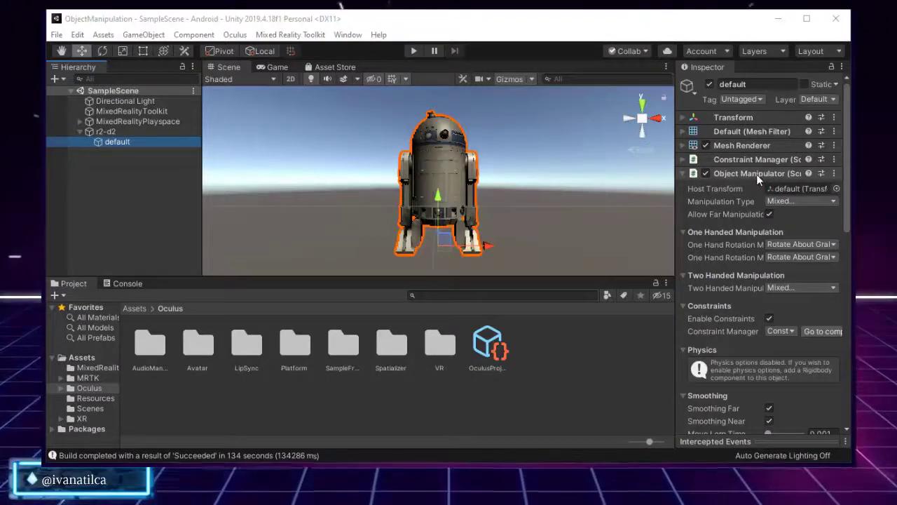
Collapse the Object Manipulator settings and add a Box Collider component to the default mesh
click(683, 177)
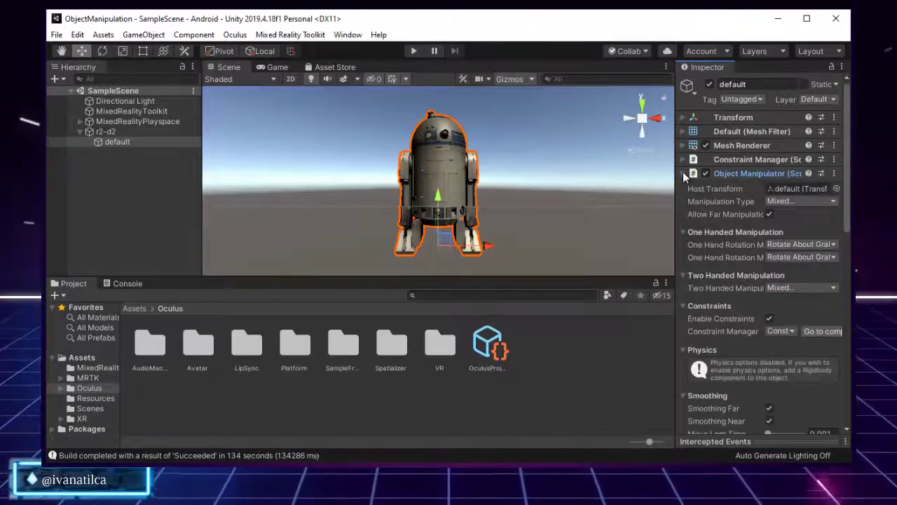
click(684, 173)
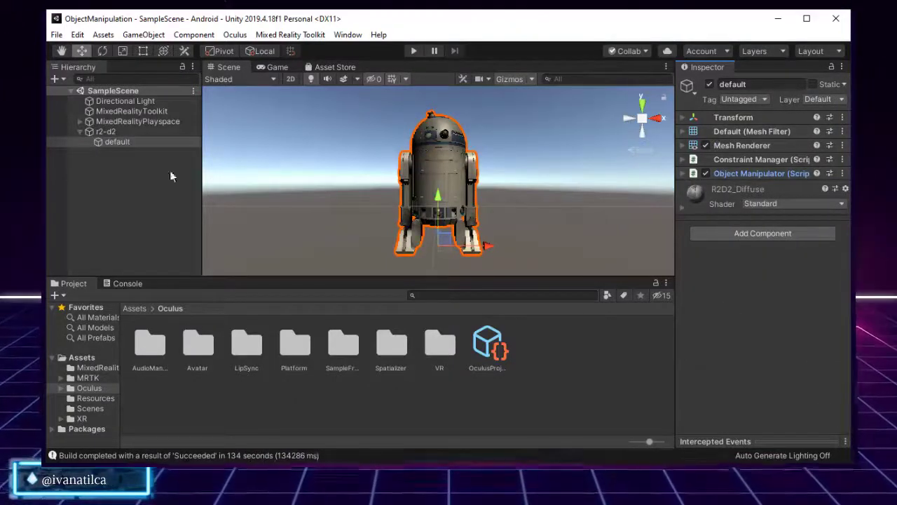
click(783, 233)
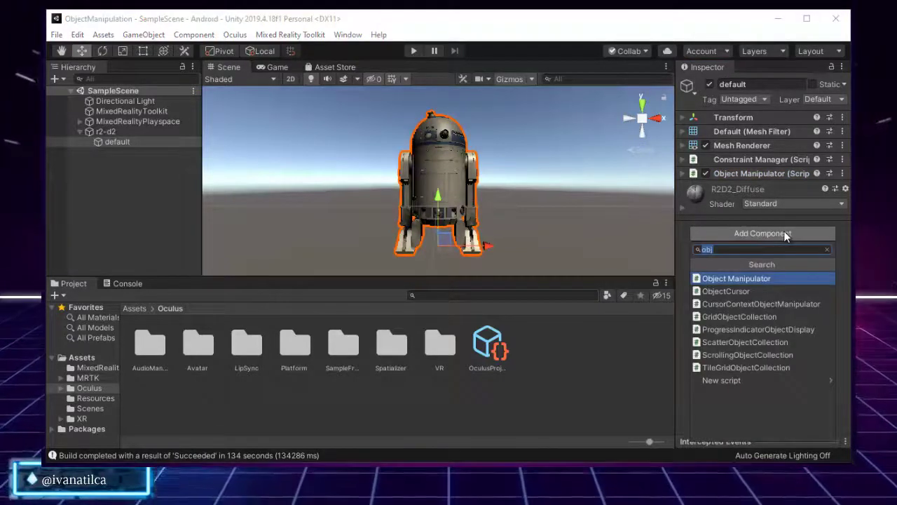
text(box)
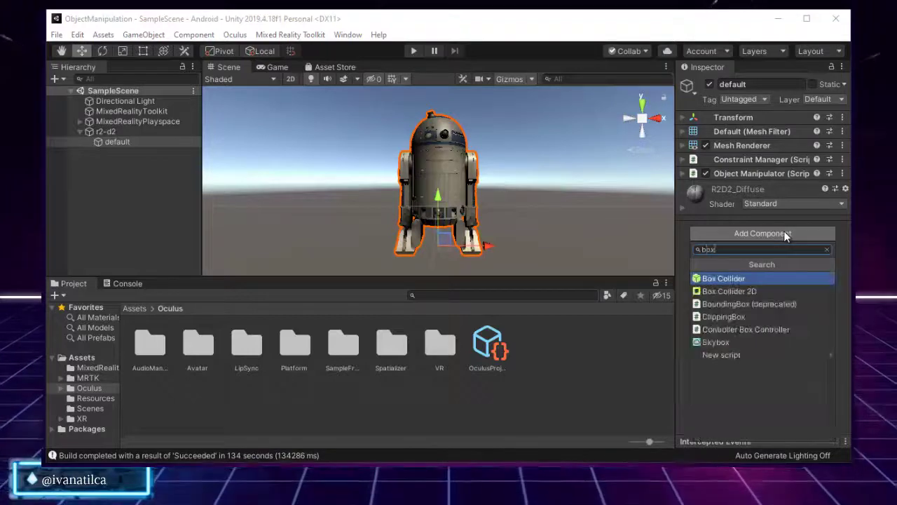
click(745, 276)
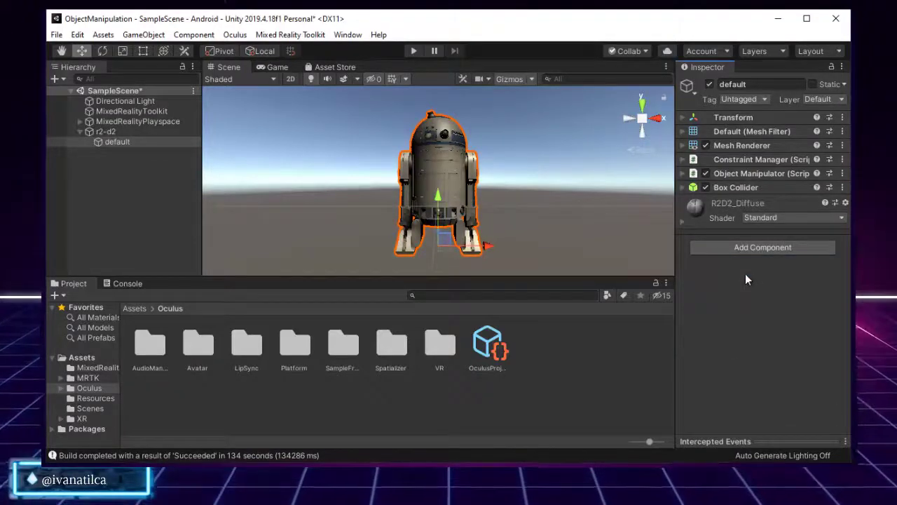
Reorder the default mesh's components so the Box Collider sits directly above the Constraint Manager
right_click(715, 188)
click(767, 231)
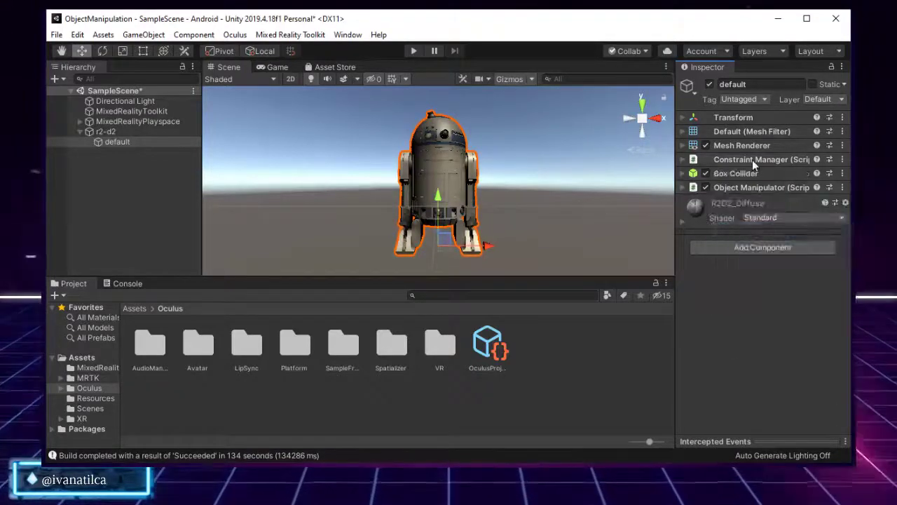
right_click(735, 176)
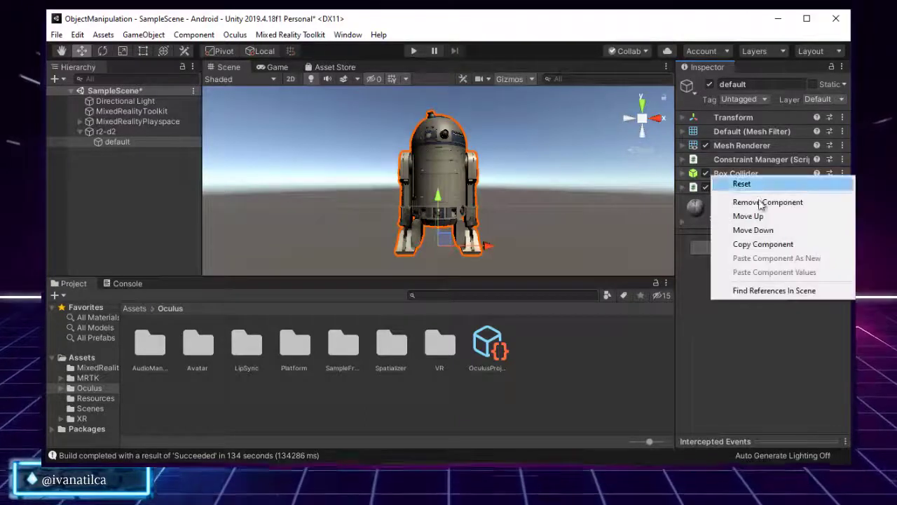
click(774, 219)
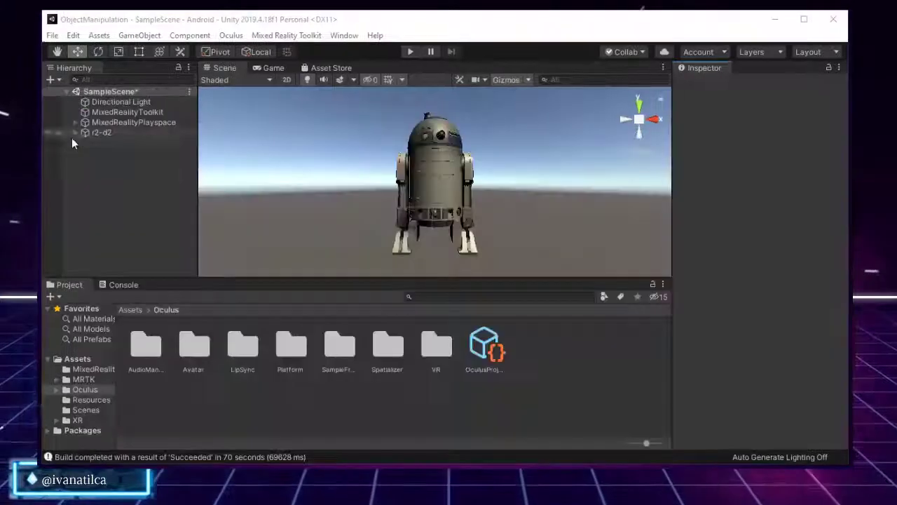
Select the default mesh inside r2-d2 and search its addable components for "near"
click(76, 133)
click(102, 142)
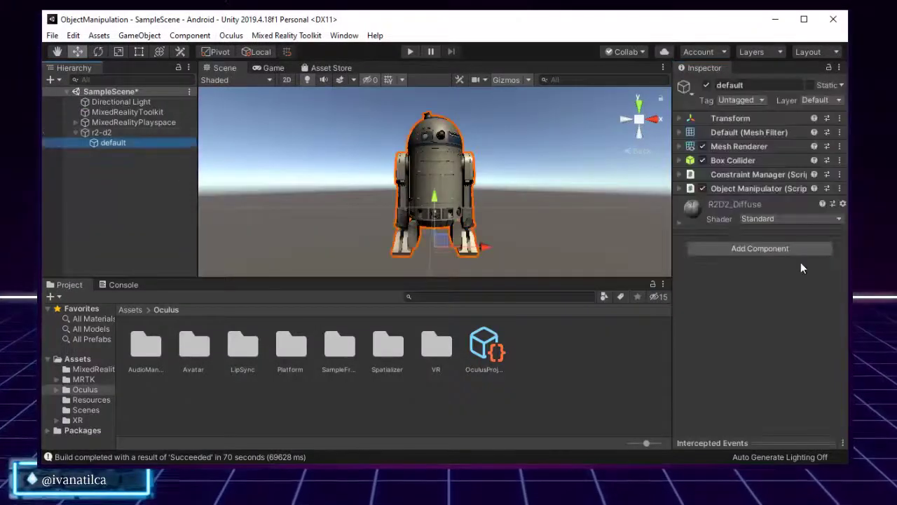
click(714, 249)
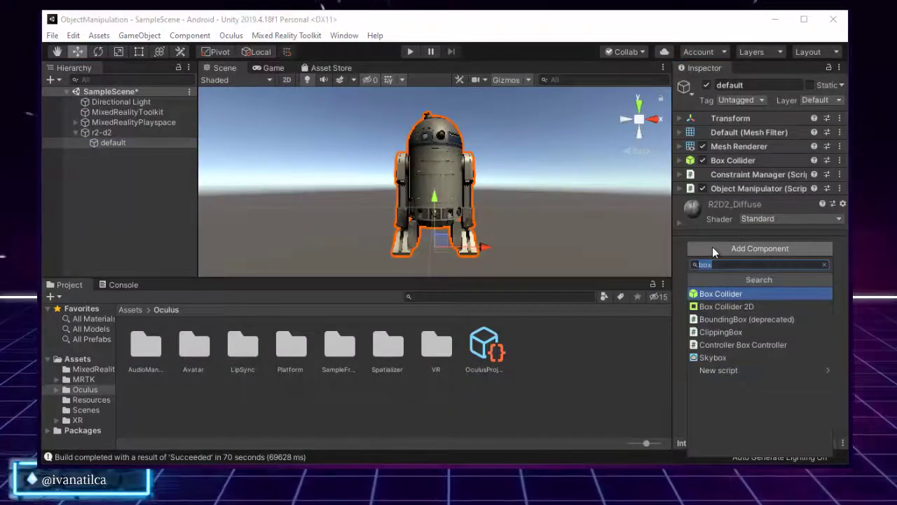
text(near)
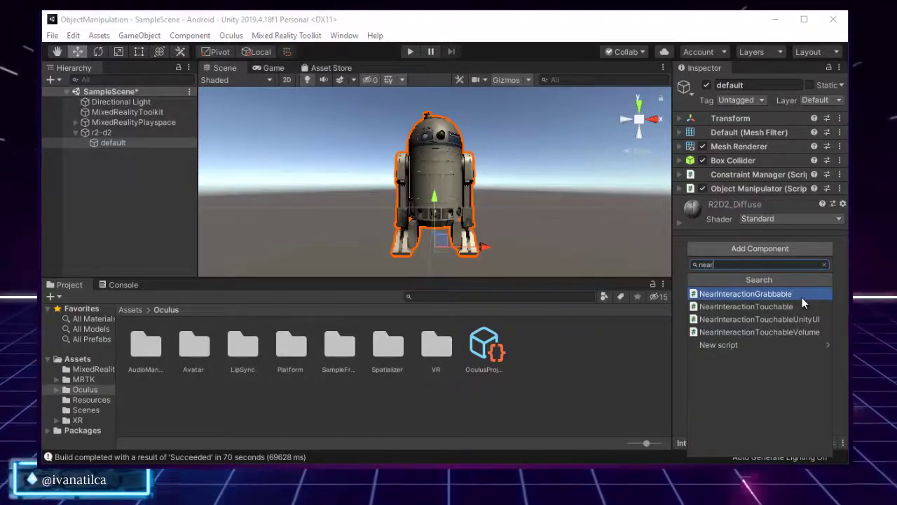
click(683, 237)
Add an entry to the Object Manipulator's On Manipulation Started event and assign the default object as its target
click(682, 189)
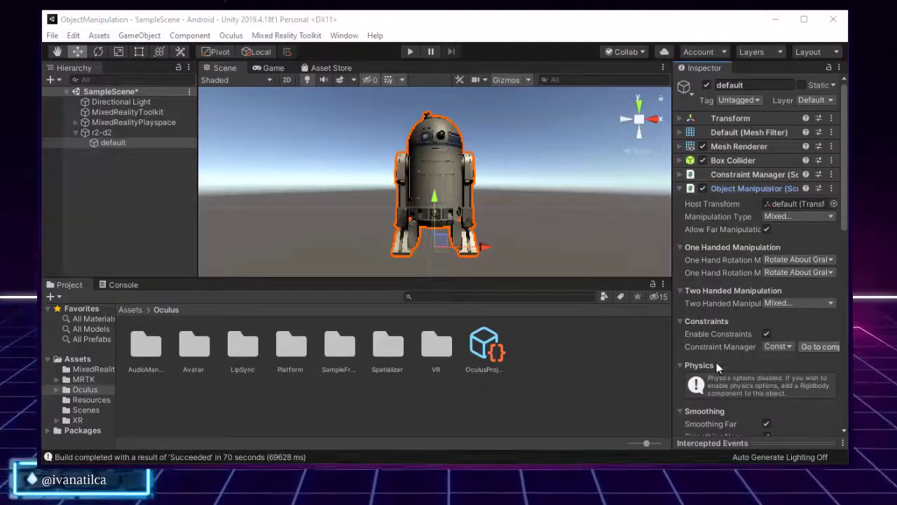
scroll(717, 366, down, 4)
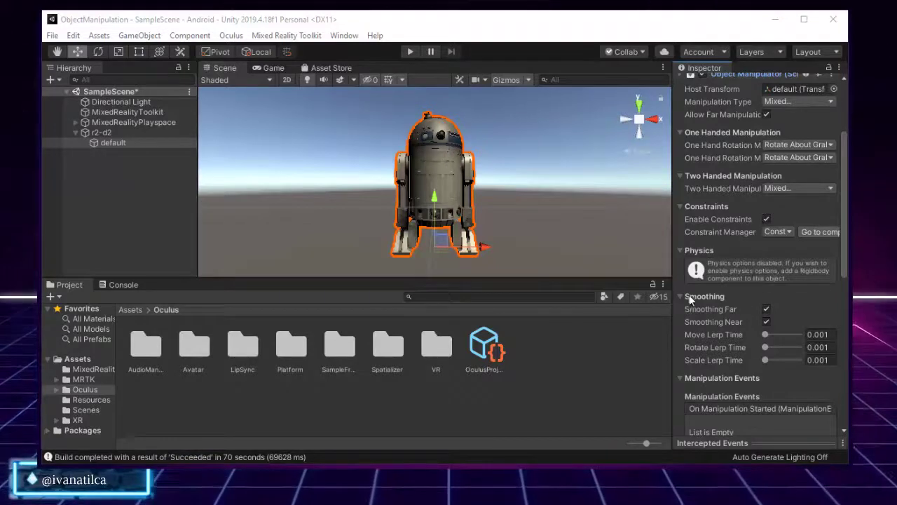
scroll(750, 273, down, 3)
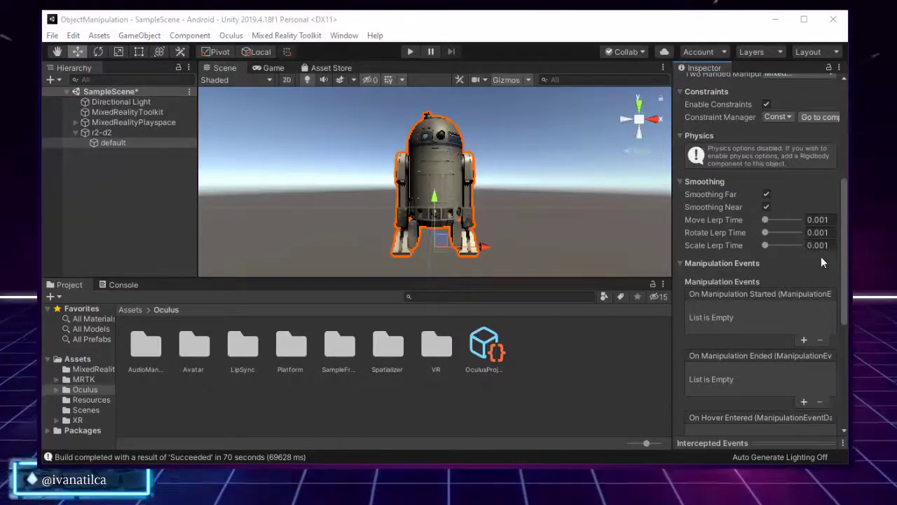
scroll(822, 256, down, 3)
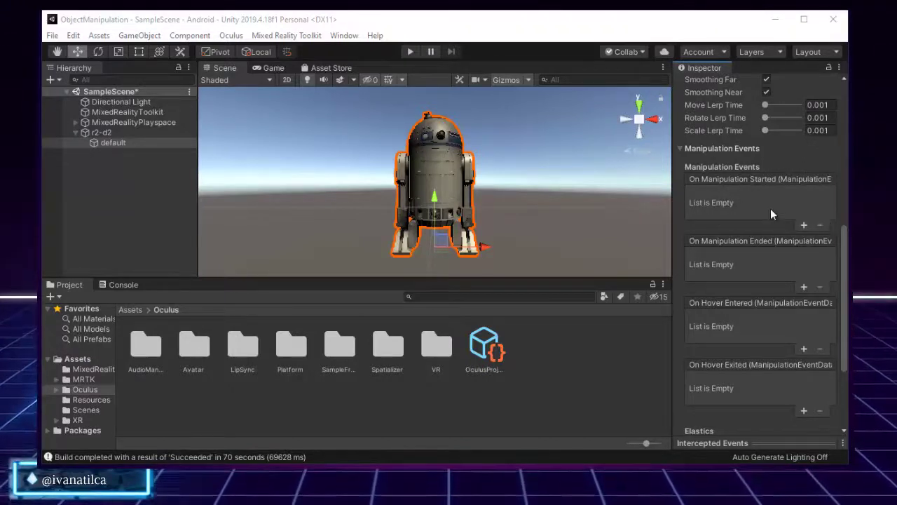
click(805, 225)
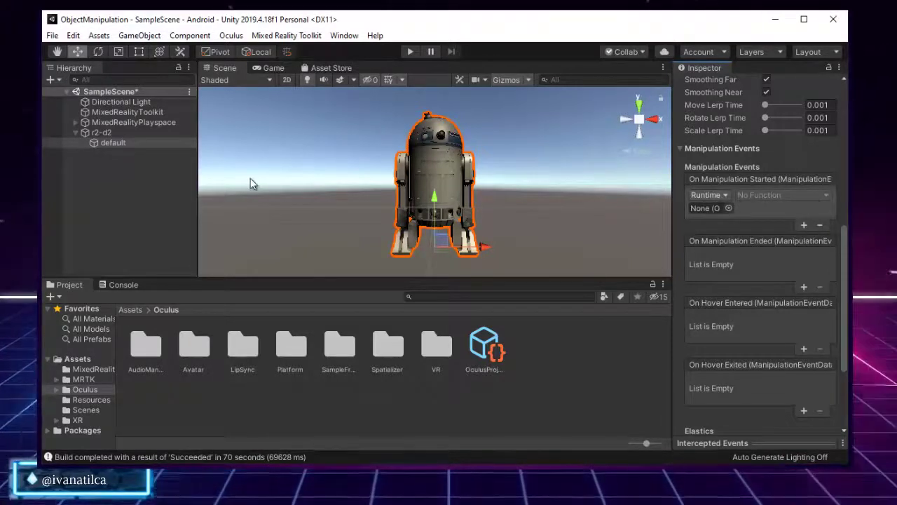
drag(115, 144, 694, 211)
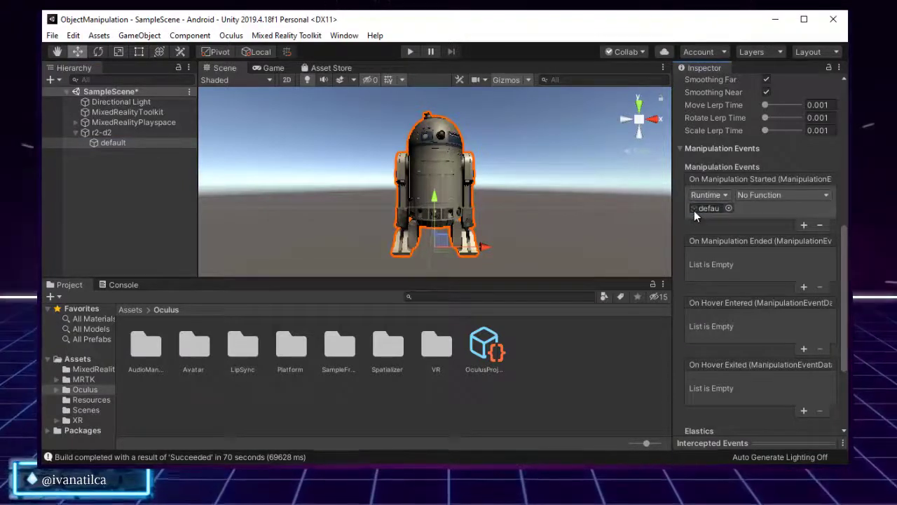
Review the function choices for the On Manipulation Started entry and remove the entry from the event
click(759, 199)
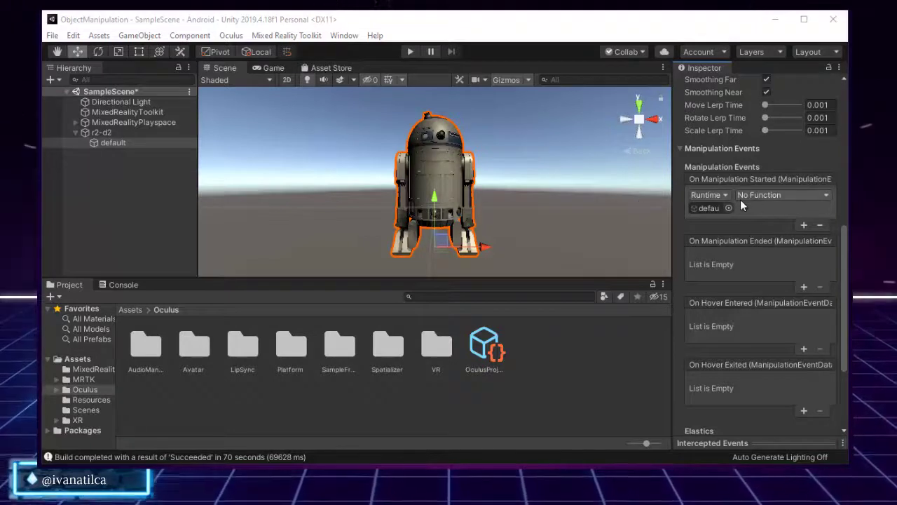
click(782, 198)
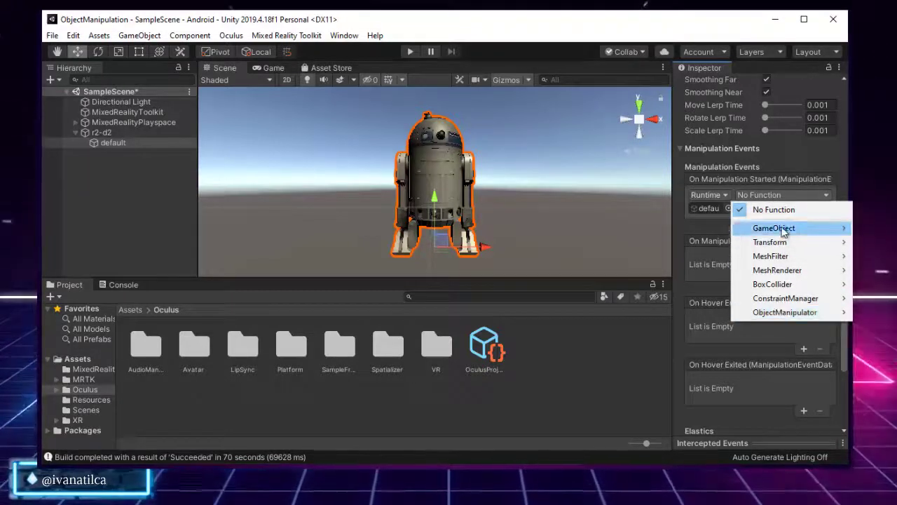
mouse_move(782, 248)
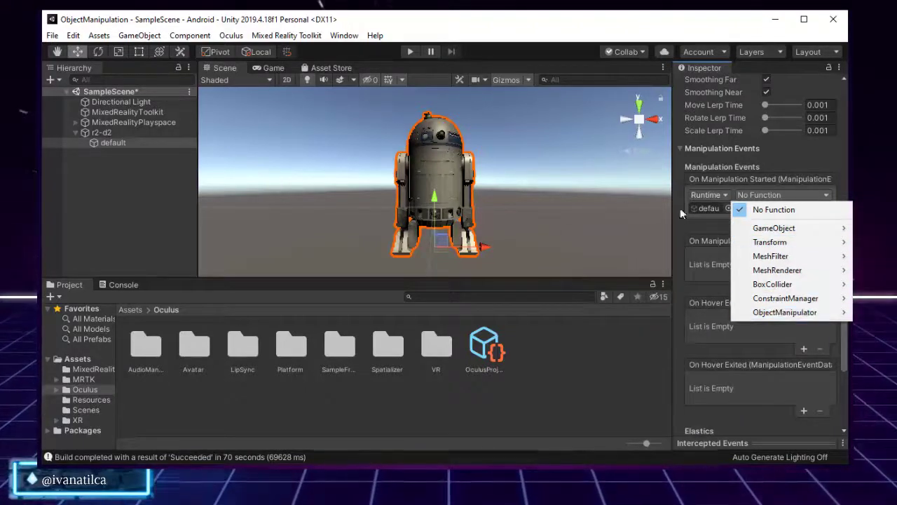
click(786, 182)
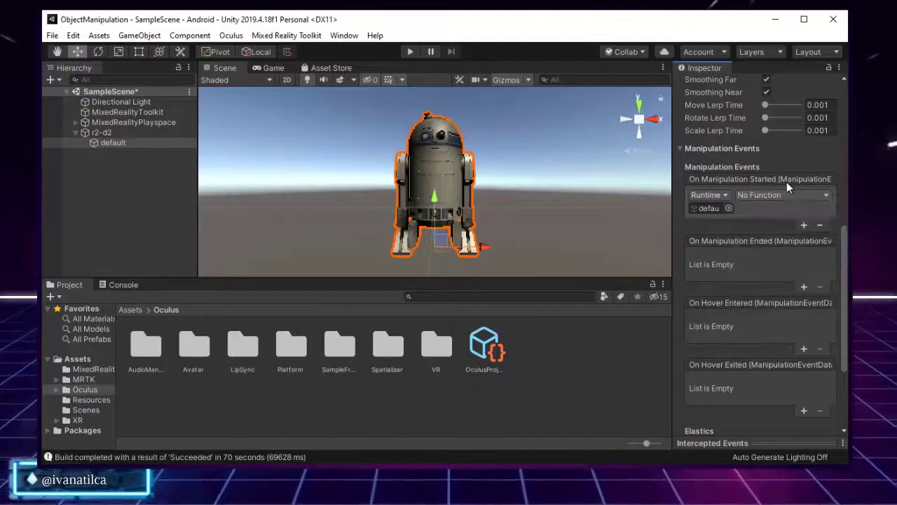
click(819, 225)
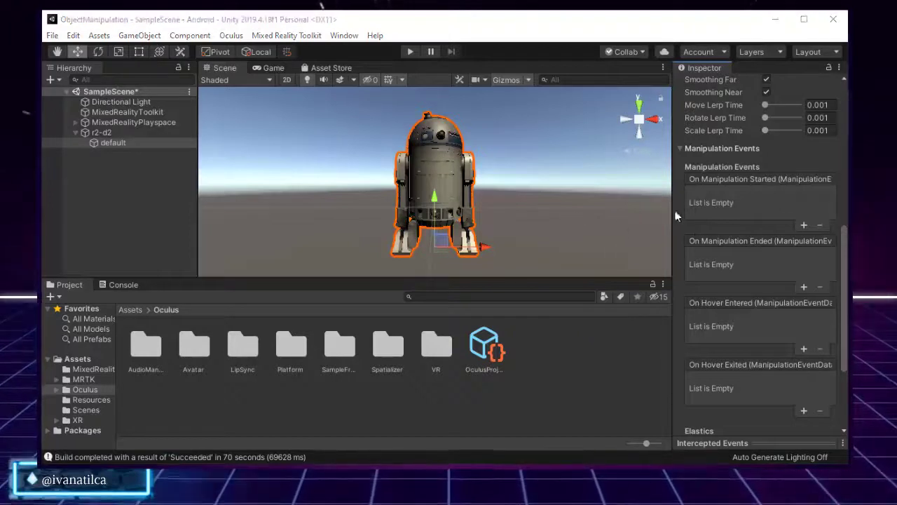
click(765, 219)
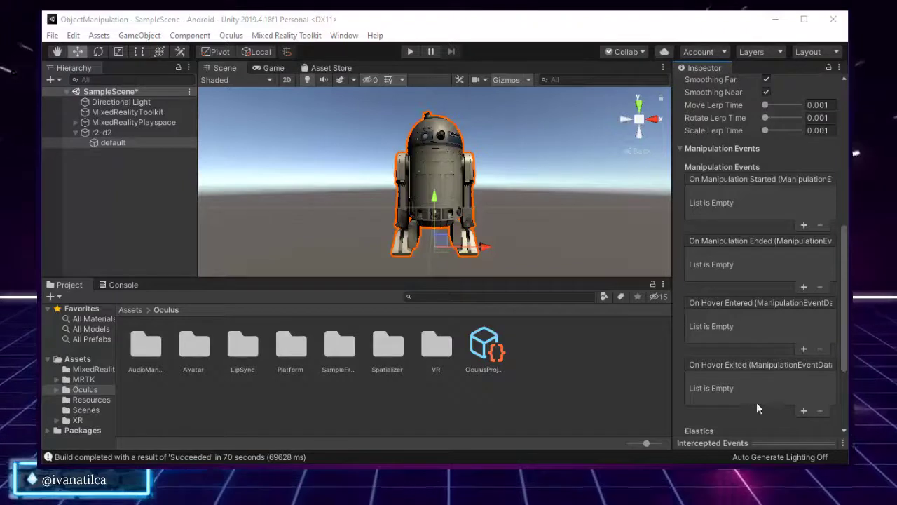
Disable Smoothing Far and Smoothing Near, and set Move Lerp Time to 0.94, Rotate Lerp Time to 0.81 and Scale Lerp Time to 0.89
scroll(746, 394, down, 3)
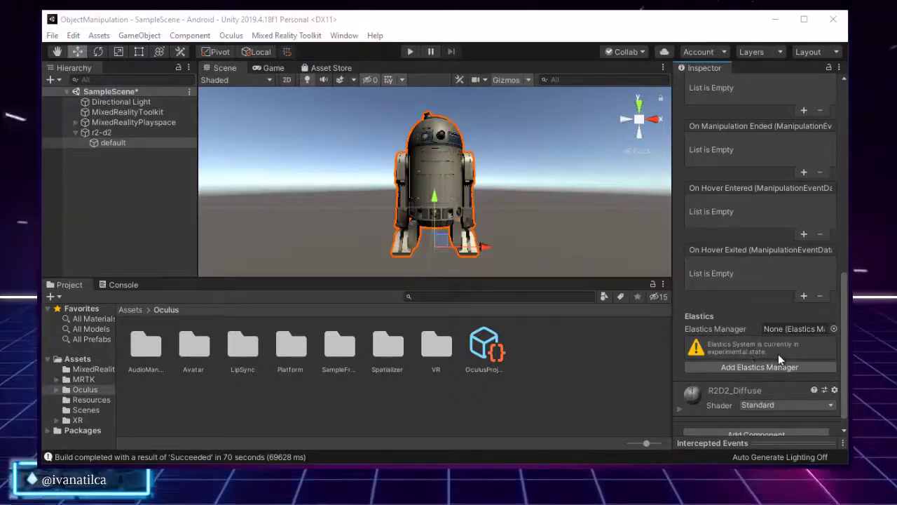
scroll(746, 361, up, 6)
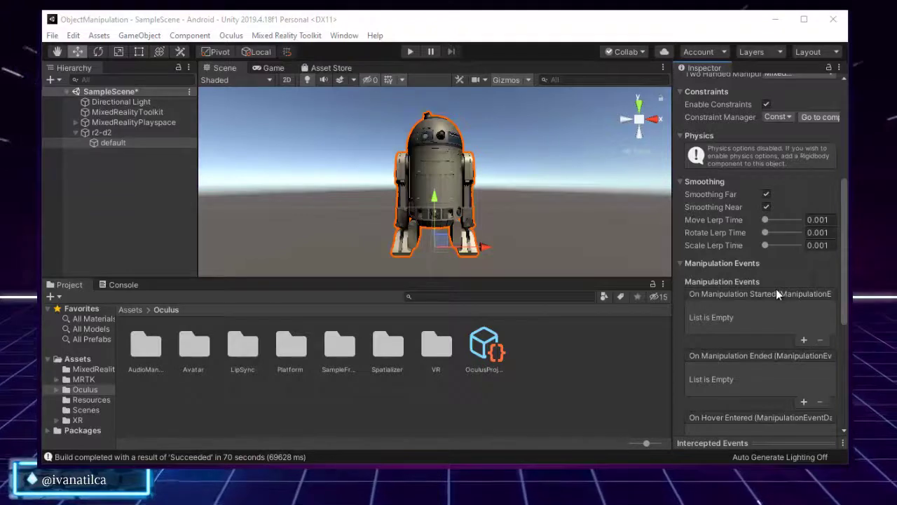
scroll(776, 289, up, 8)
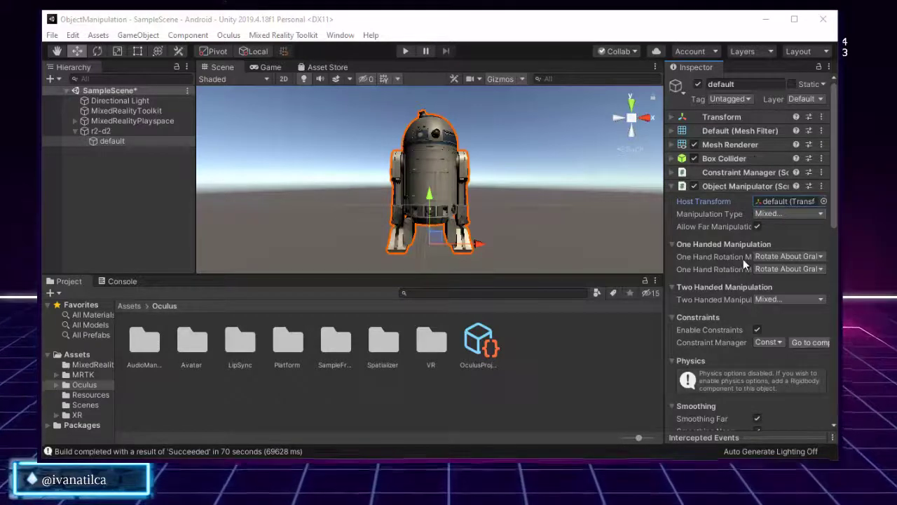
scroll(743, 261, down, 6)
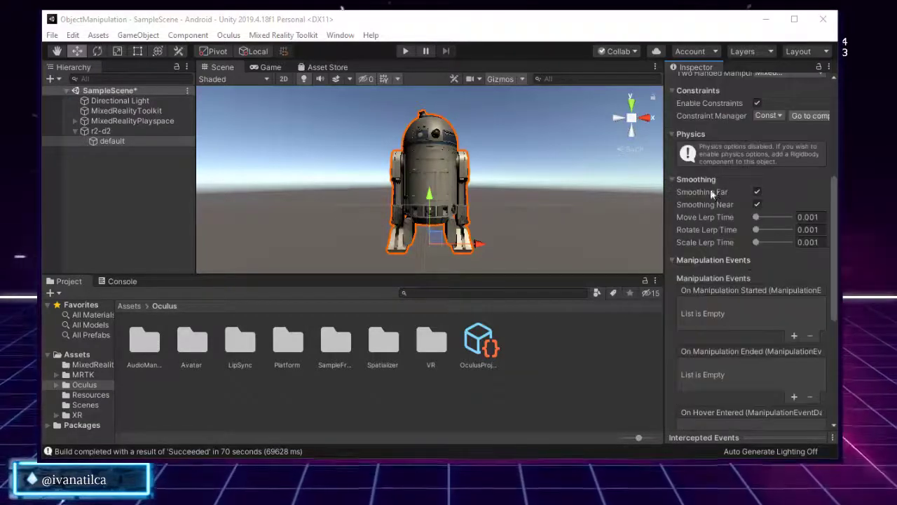
click(757, 192)
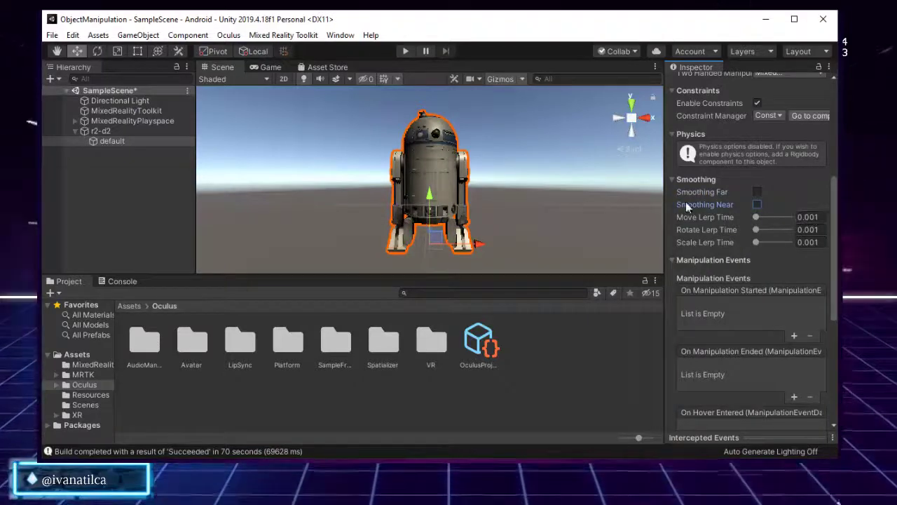
mouse_move(771, 217)
mouse_down()
mouse_move(787, 217)
mouse_move(784, 229)
mouse_up()
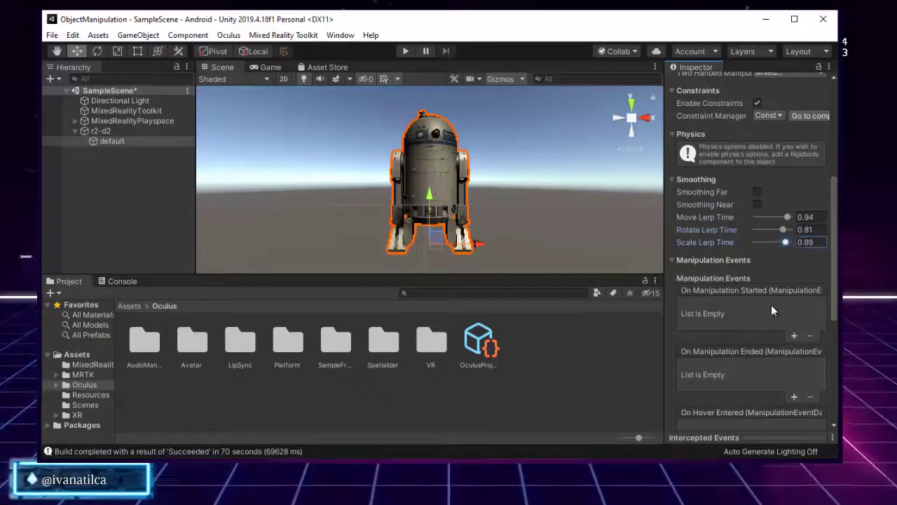
Open the list of file and build commands for the project
scroll(758, 334, down, 10)
scroll(757, 335, up, 10)
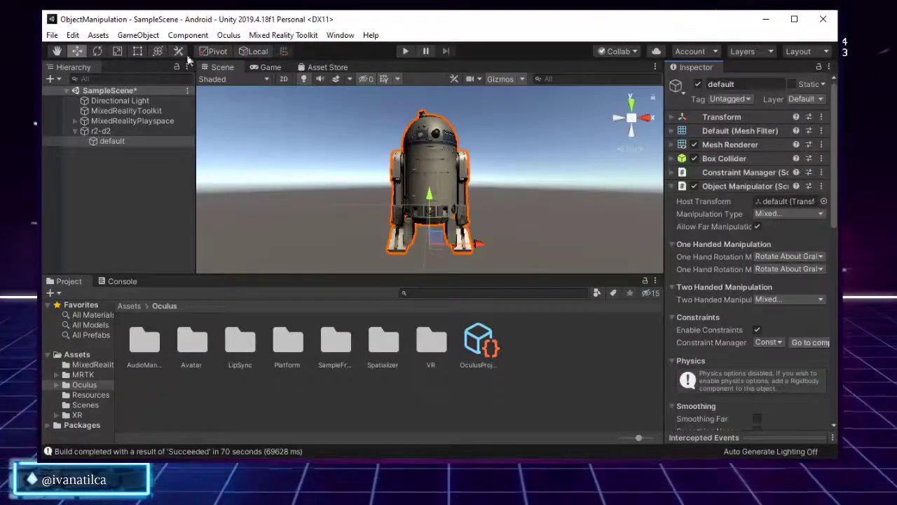
click(52, 35)
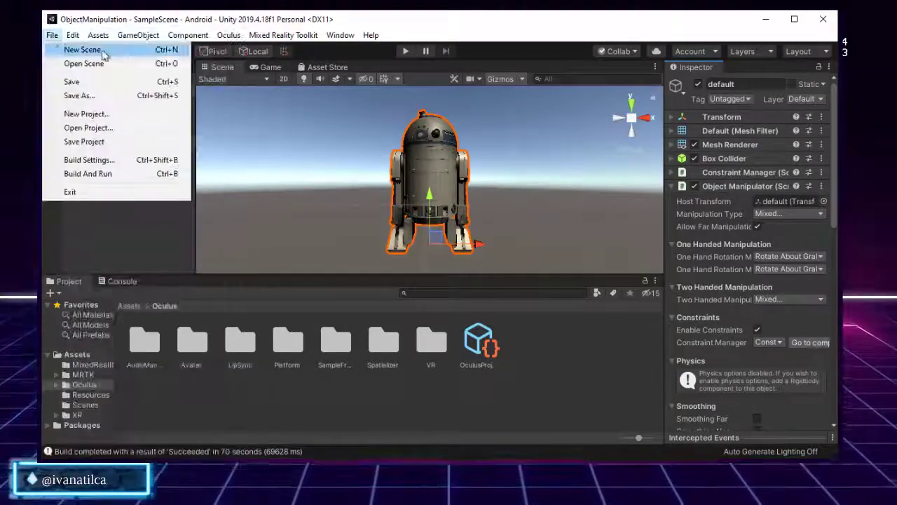